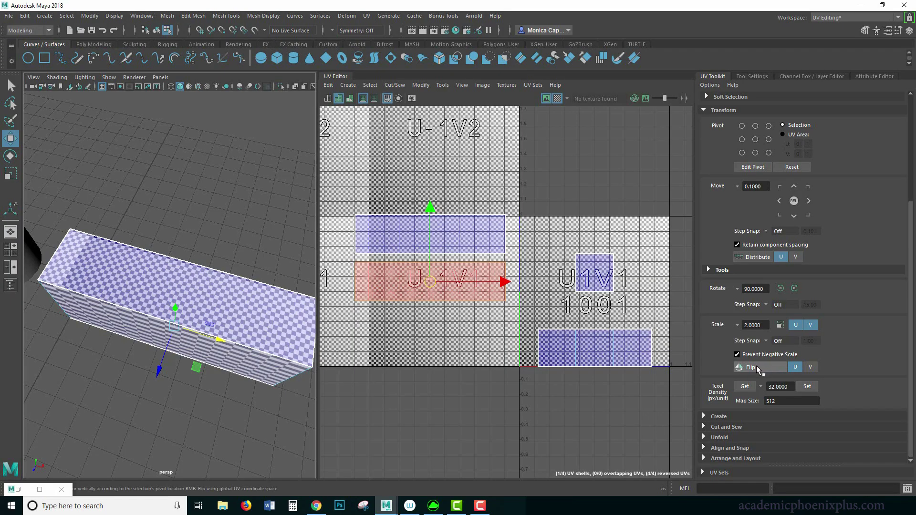
Flip the selected reversed UV shell of the long box along U.
click(757, 365)
alt+drag(160, 267, 233, 248)
right_drag(233, 242, 280, 229)
alt+drag(278, 238, 241, 214)
Select adjacent faces on the long box, planar-map them from the Camera projection and move the new UV shell aside.
right_drag(240, 243, 241, 271)
click(229, 305)
alt+drag(194, 390, 264, 409)
shift+click(149, 350)
key(ctrl+z)
alt+drag(182, 418, 209, 442)
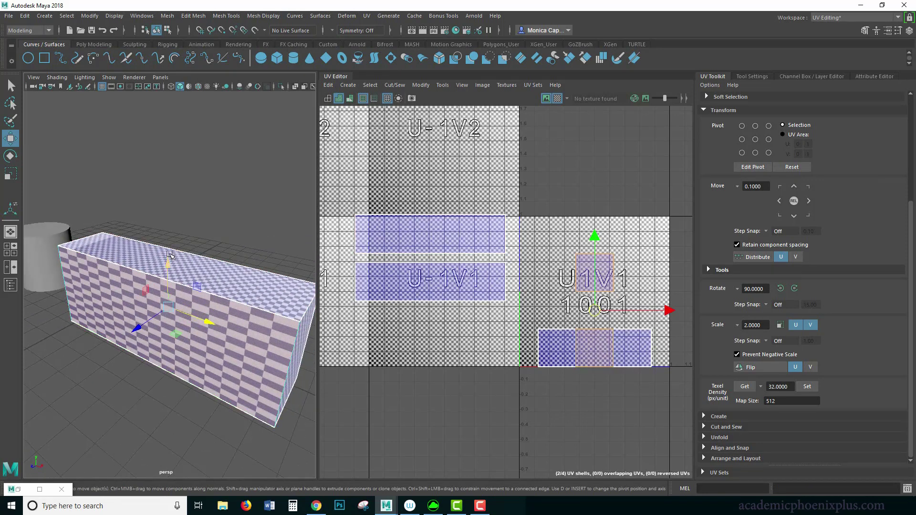
click(366, 15)
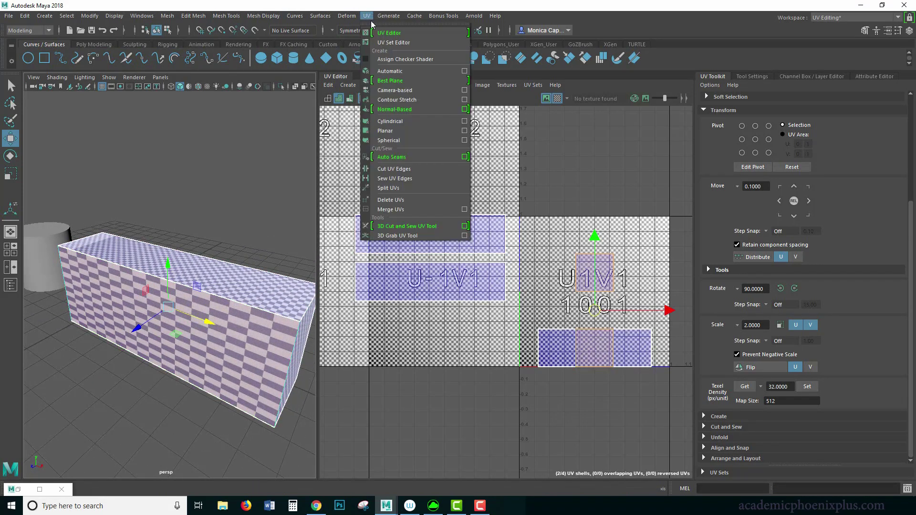
click(464, 131)
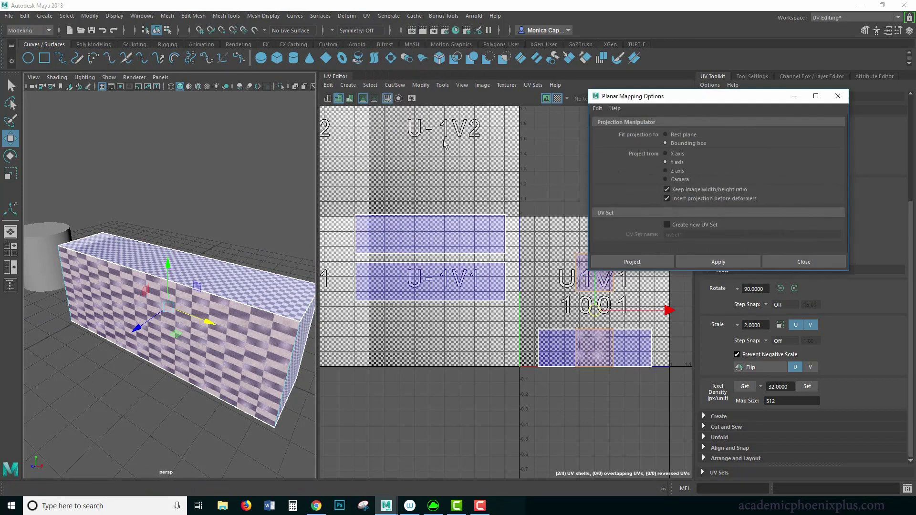
click(679, 172)
click(718, 262)
scroll(528, 322, down, 3)
drag(528, 323, 443, 357)
scroll(426, 276, up, 2)
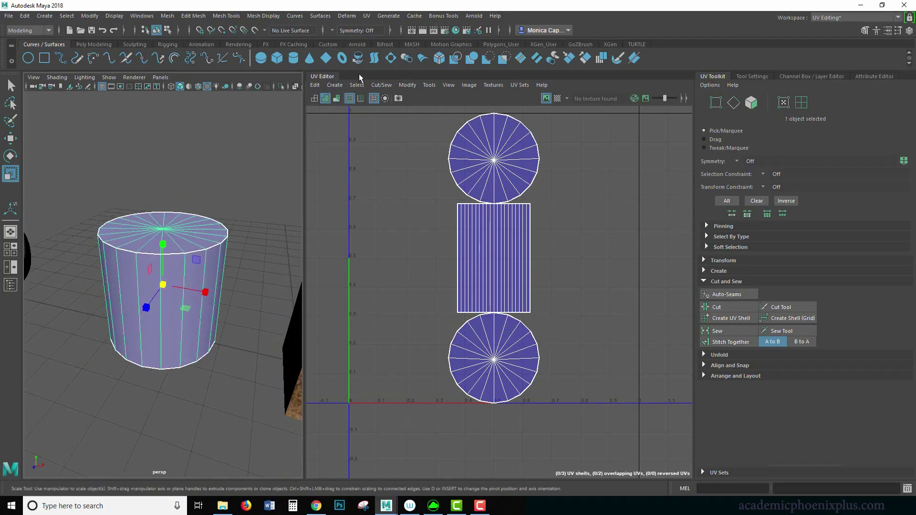
Display the checker map on the cylinder and in its UV layout.
click(557, 98)
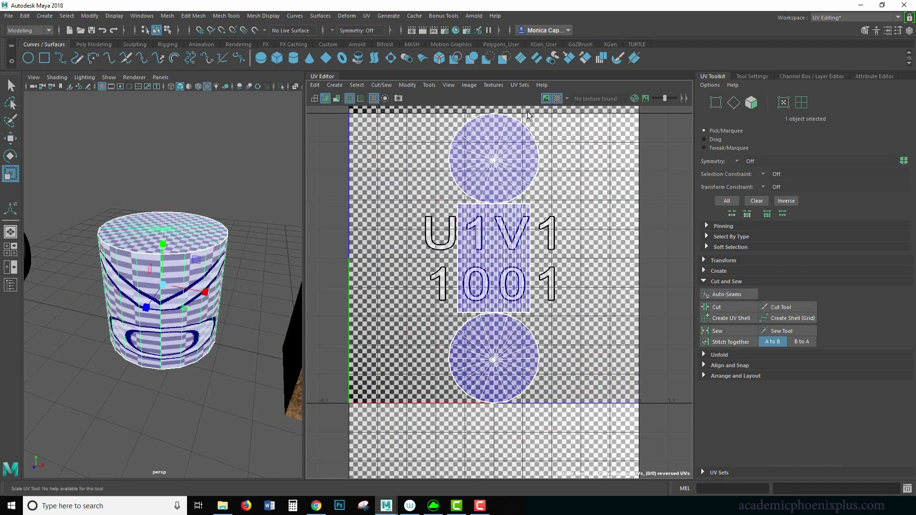
alt+drag(222, 352, 155, 301)
alt+drag(199, 368, 192, 320)
alt+drag(135, 400, 109, 349)
Examine the checker pattern on the cylinder's side and top cap for distortion.
right_click(497, 247)
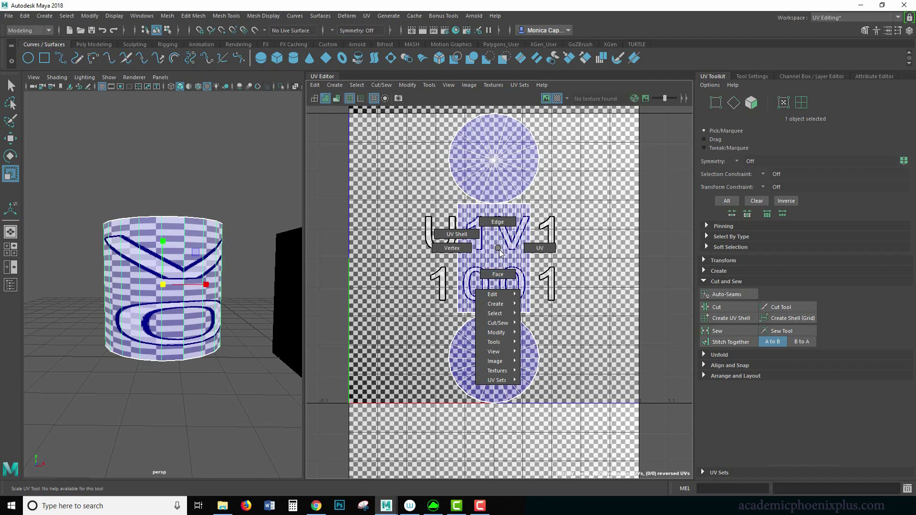
click(499, 249)
alt+drag(241, 196, 205, 319)
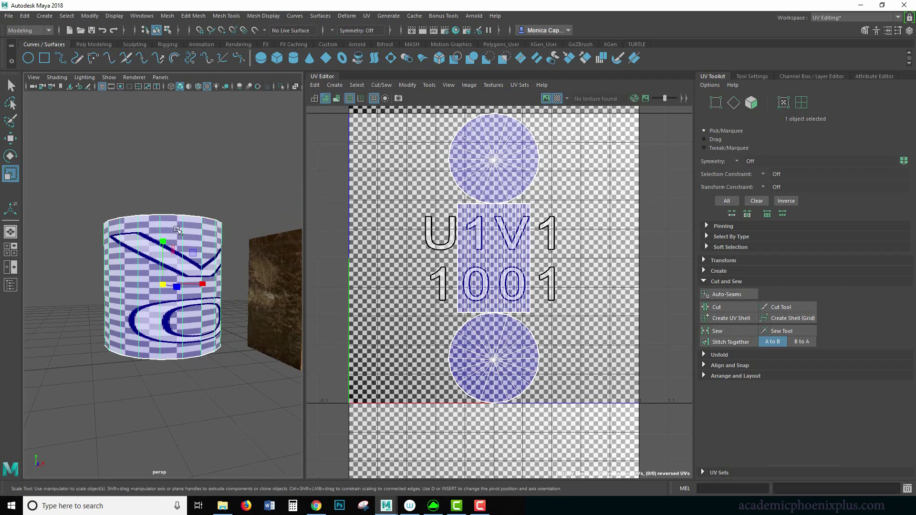
drag(238, 225, 230, 222)
alt+drag(210, 183, 165, 243)
click(166, 247)
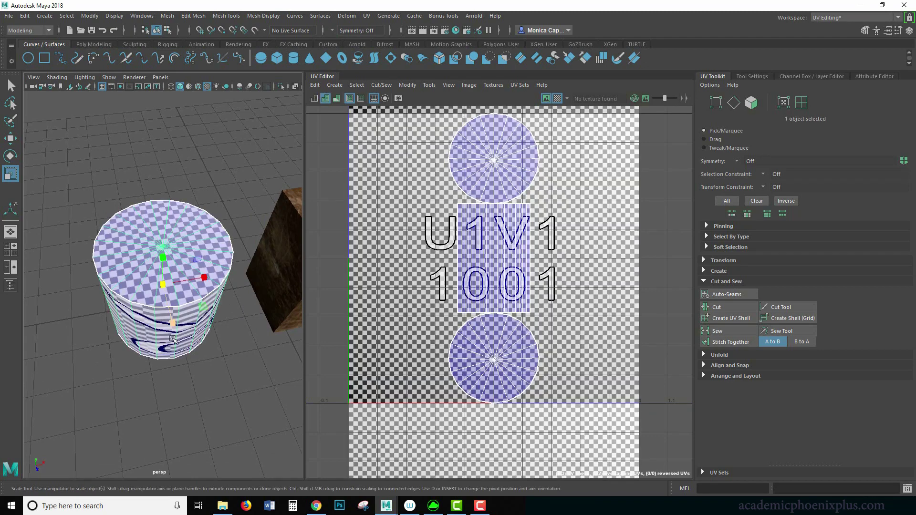
alt+drag(175, 351, 218, 278)
click(258, 285)
alt+middle_drag(182, 298, 179, 324)
click(170, 316)
alt+right_drag(179, 325, 241, 284)
alt+middle_drag(242, 284, 245, 272)
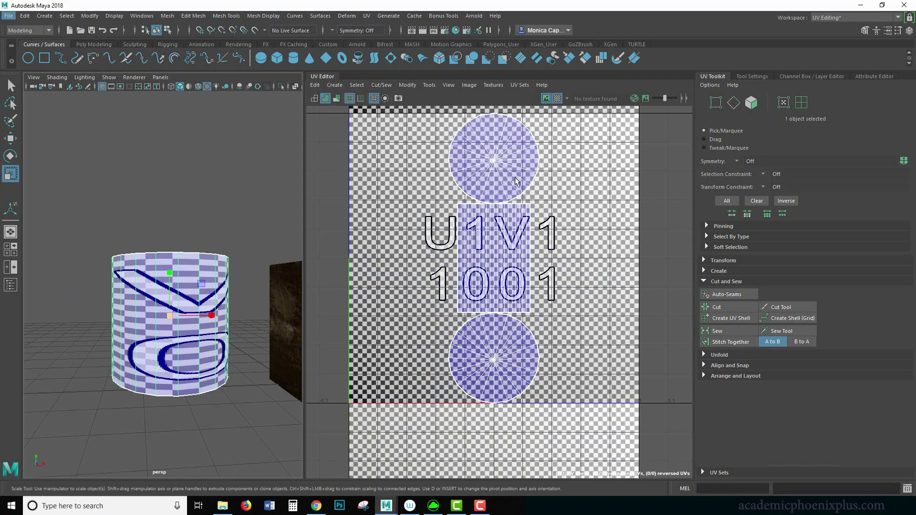
Apply a Cylindrical UV projection to the whole cylinder.
click(366, 15)
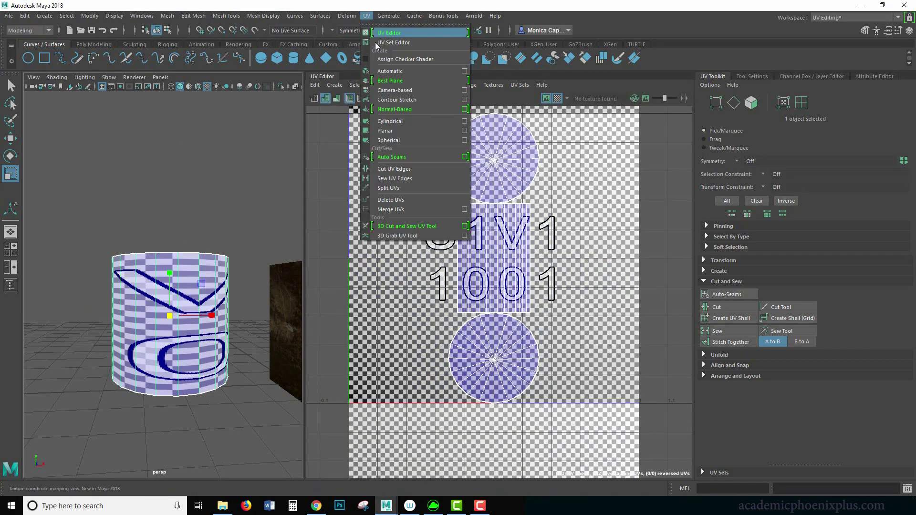
click(424, 121)
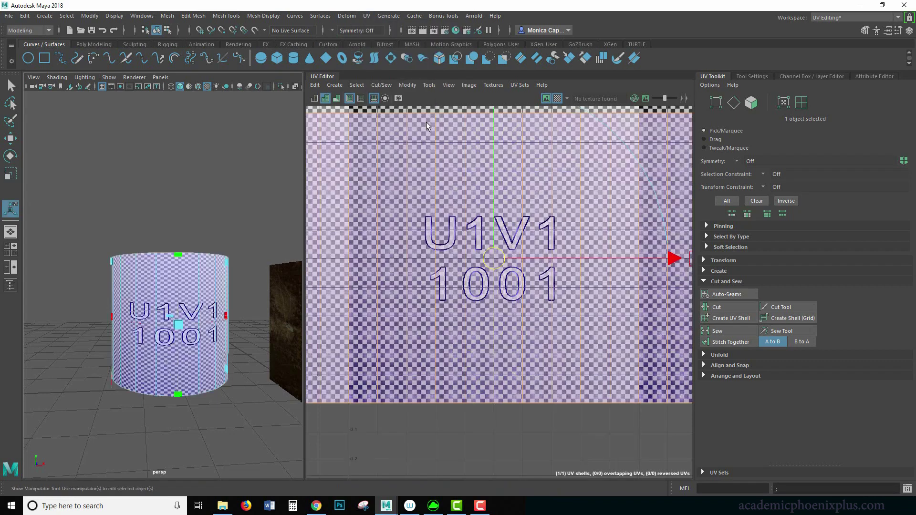
alt+drag(211, 194, 241, 179)
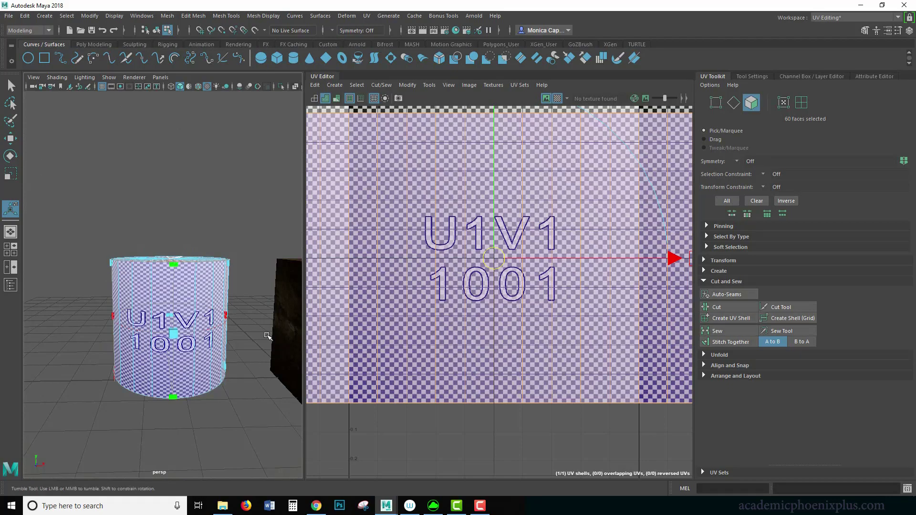
alt+drag(248, 339, 158, 321)
Extend the cylindrical projection's sweep all the way around the cylinder so its side UVs fill the U1V1 tile width.
scroll(553, 265, down, 6)
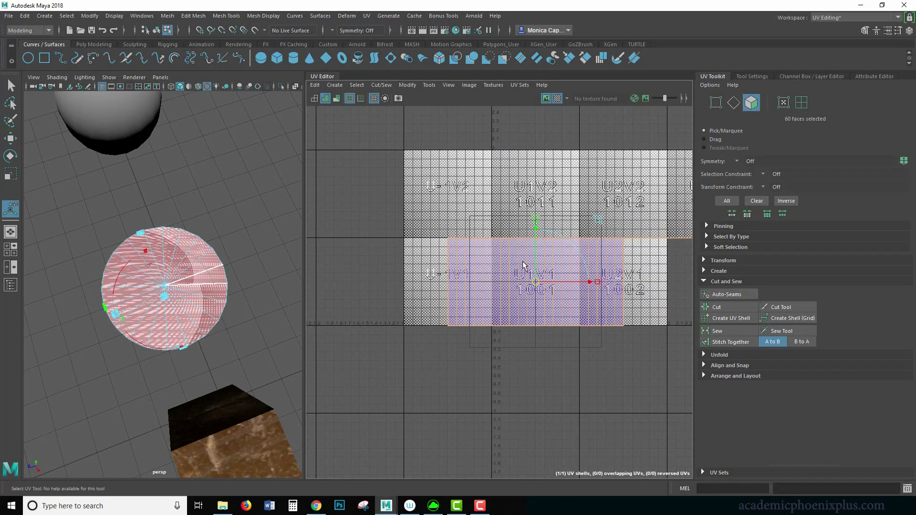
alt+drag(280, 352, 123, 354)
alt+drag(218, 389, 244, 390)
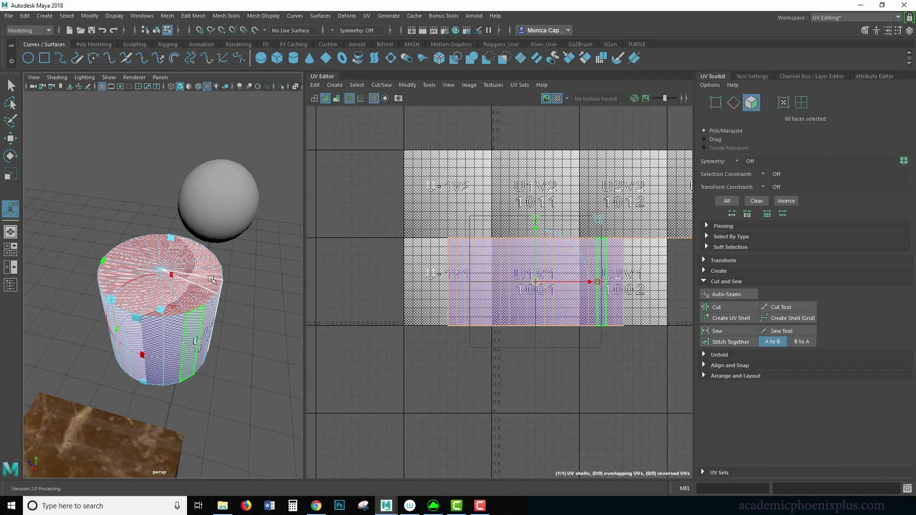
alt+drag(246, 406, 220, 351)
mouse_move(229, 344)
middle_down()
mouse_move(236, 332)
mouse_move(161, 353)
mouse_move(232, 332)
middle_up()
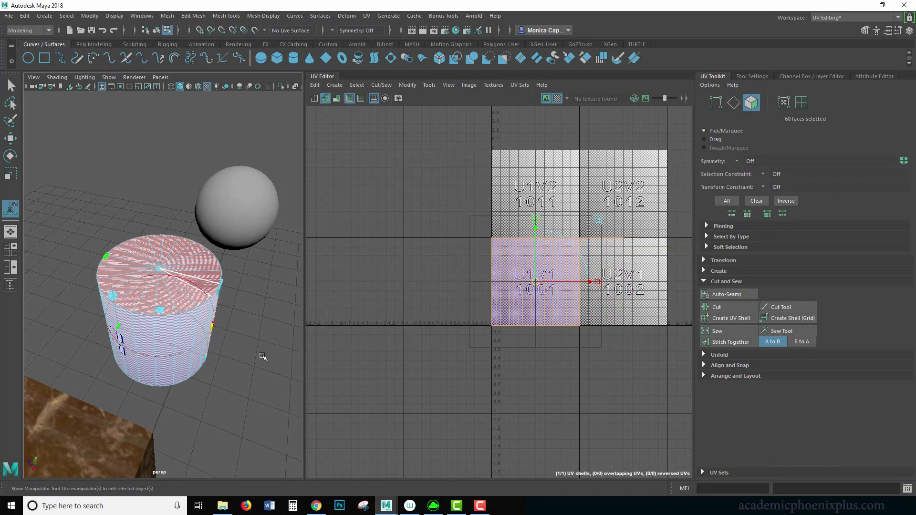
alt+drag(216, 329, 320, 332)
Stretch the cylindrical projection's height to shorten the side UV shell vertically within the tile.
scroll(273, 272, up, 3)
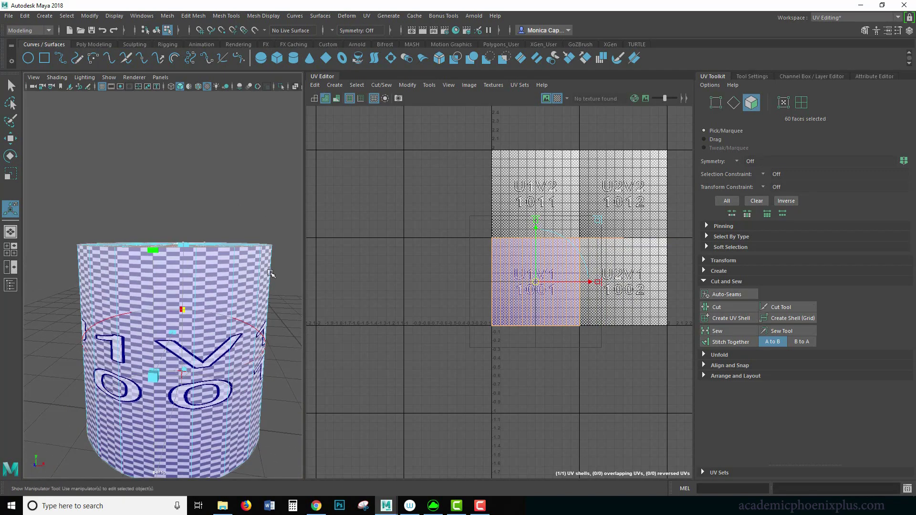
drag(152, 250, 164, 184)
alt+drag(239, 144, 151, 163)
alt+middle_drag(150, 221, 158, 202)
alt+drag(158, 203, 205, 245)
mouse_move(119, 378)
mouse_down()
mouse_move(118, 360)
mouse_move(119, 371)
mouse_up()
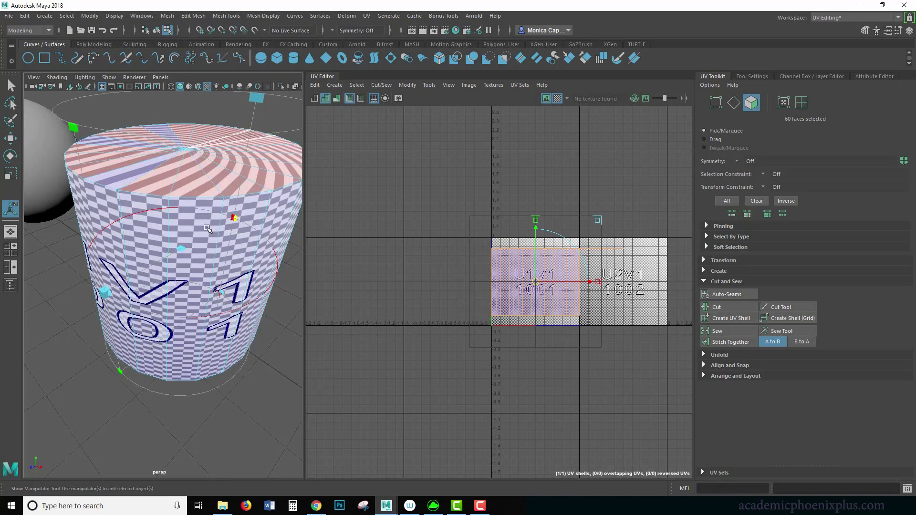
Increase the cylindrical projection's height further until the checkers on the cylinder's side are roughly square.
alt+drag(186, 225, 195, 268)
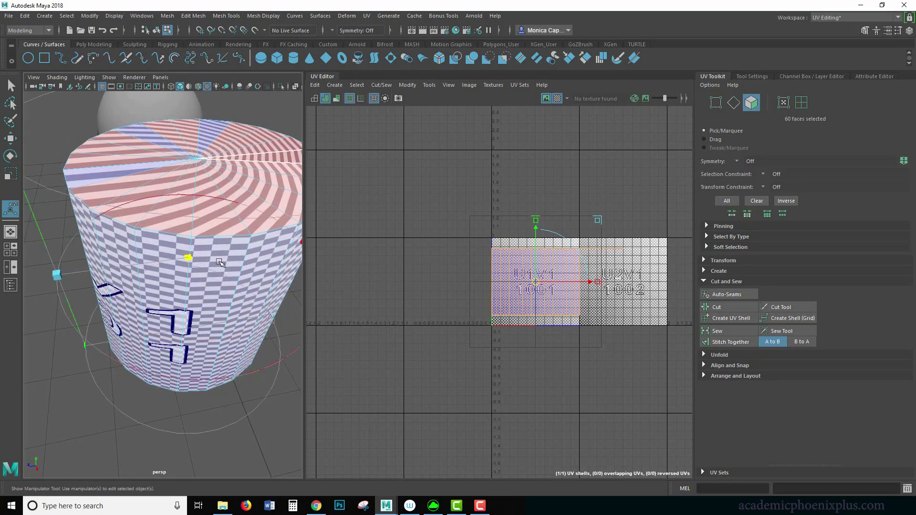
mouse_move(220, 263)
alt+mouse_down()
mouse_move(226, 287)
mouse_move(235, 269)
alt+mouse_up()
scroll(235, 269, up, 4)
drag(182, 138, 182, 24)
alt+drag(185, 453, 210, 428)
alt+drag(258, 364, 192, 353)
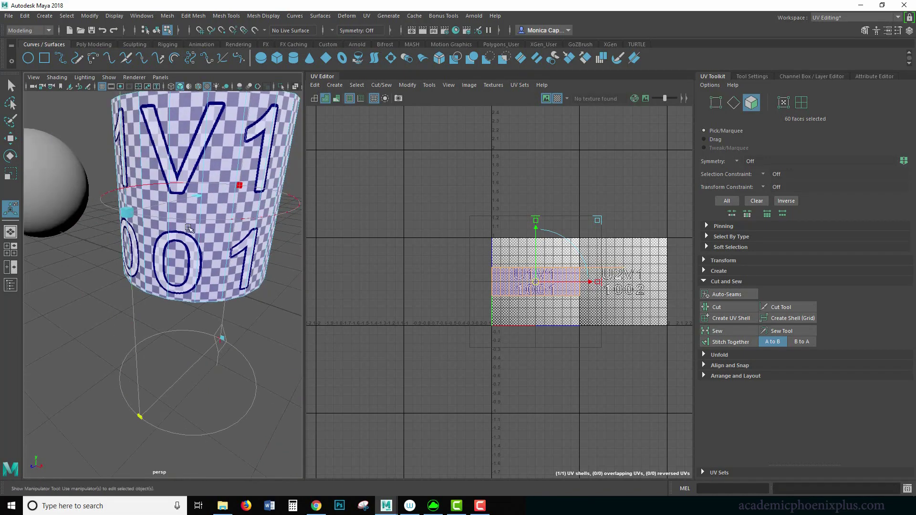
Return to object mode and examine the checker pattern on the cylinder's top cap and side seam.
alt+drag(214, 214, 261, 247)
right_drag(204, 207, 233, 193)
alt+drag(259, 157, 321, 165)
alt+drag(162, 251, 262, 302)
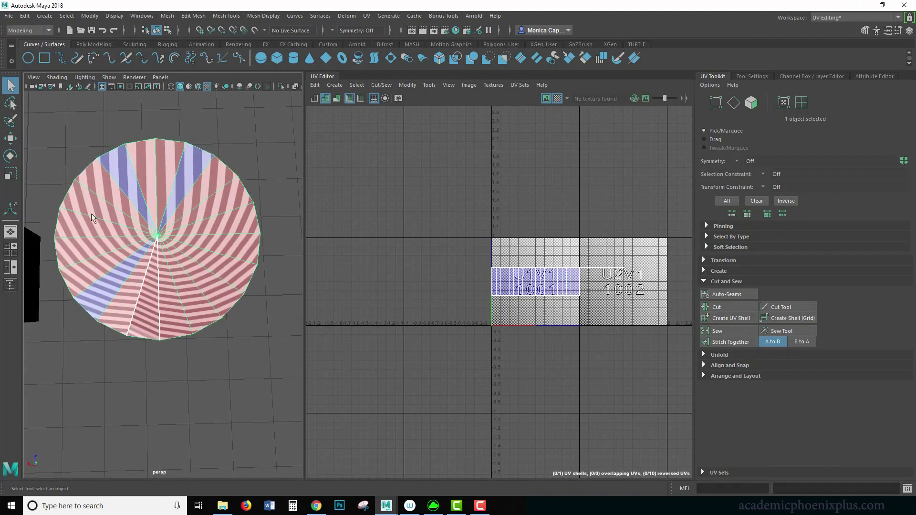
alt+drag(171, 309, 137, 165)
alt+drag(186, 237, 183, 237)
alt+drag(199, 308, 194, 161)
alt+drag(158, 333, 160, 213)
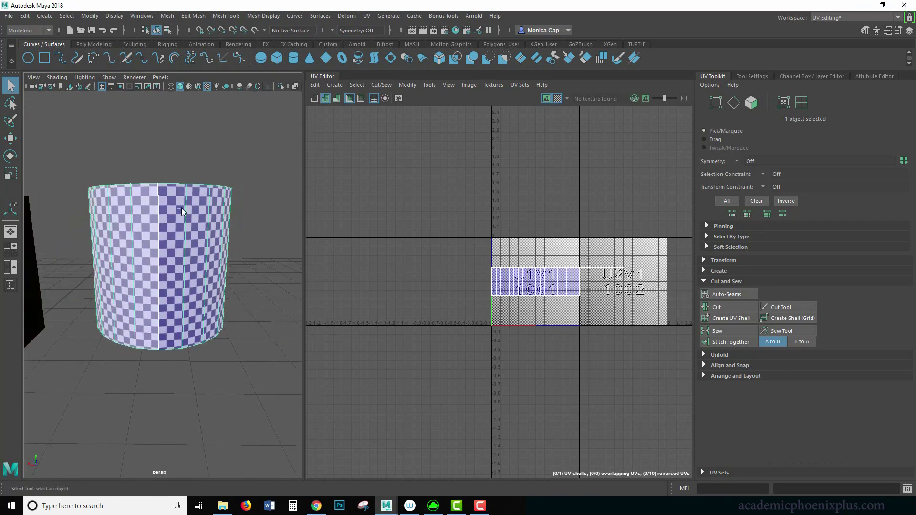
Select only the faces of the cylinder's top cap.
right_drag(181, 207, 182, 231)
drag(54, 143, 286, 211)
ctrl+drag(262, 372, 63, 278)
alt+drag(276, 258, 301, 251)
click(47, 129)
drag(60, 132, 284, 199)
ctrl+drag(255, 379, 27, 266)
alt+drag(270, 237, 153, 151)
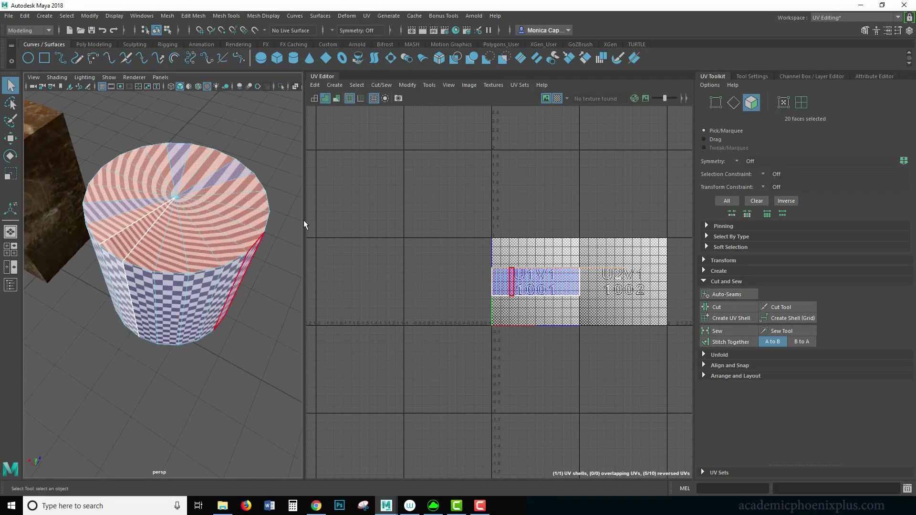
Planar-map the top cap from the Y axis and move its UV shell to the left of the side strip.
click(367, 17)
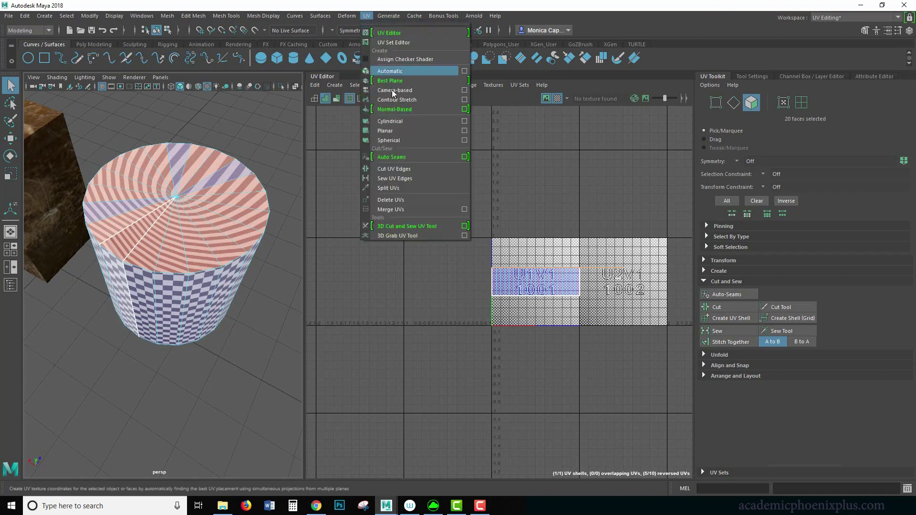
click(460, 130)
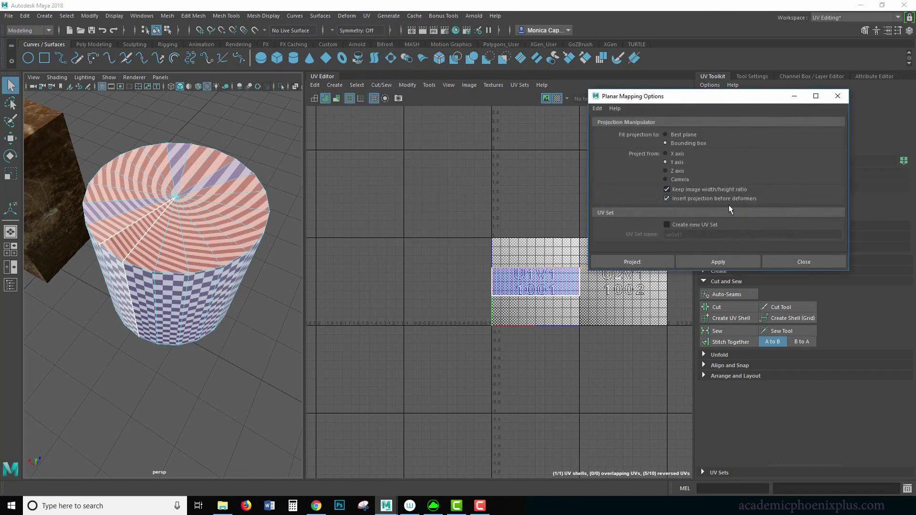
click(714, 262)
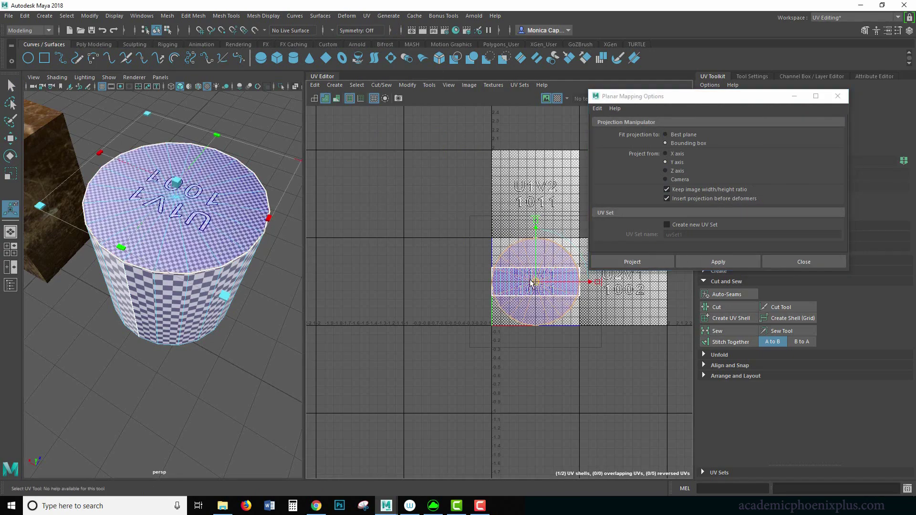
alt+drag(124, 358, 161, 365)
alt+drag(126, 236, 139, 315)
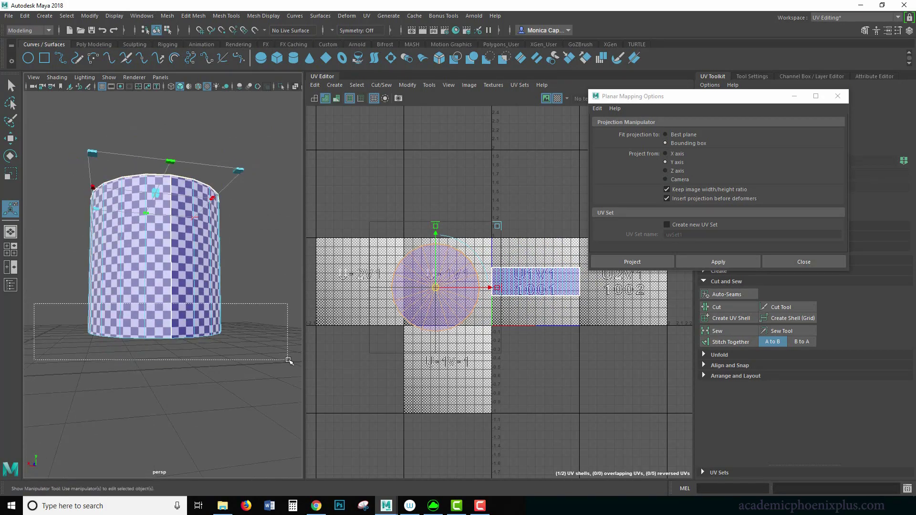
Select only the faces of the cylinder's bottom cap.
drag(289, 359, 288, 360)
alt+drag(204, 378, 202, 376)
click(159, 303)
shift+click(134, 293)
shift+click(118, 293)
shift+click(106, 303)
click(180, 395)
alt+drag(205, 305, 178, 321)
alt+drag(204, 252, 207, 316)
drag(255, 382, 311, 276)
alt+drag(208, 370, 207, 351)
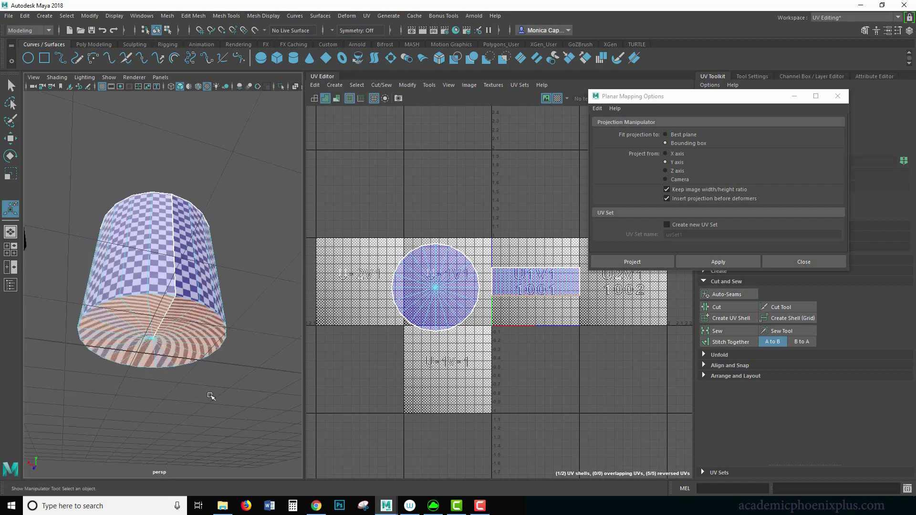
alt+drag(216, 396, 196, 381)
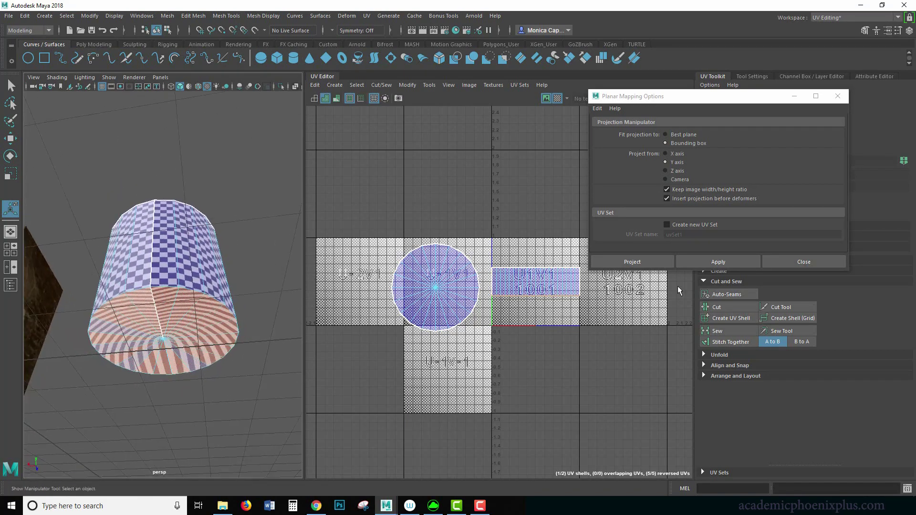
Planar-map the bottom cap from the Y axis and move its UV shell below the side strip.
click(709, 259)
drag(537, 282, 492, 386)
click(837, 95)
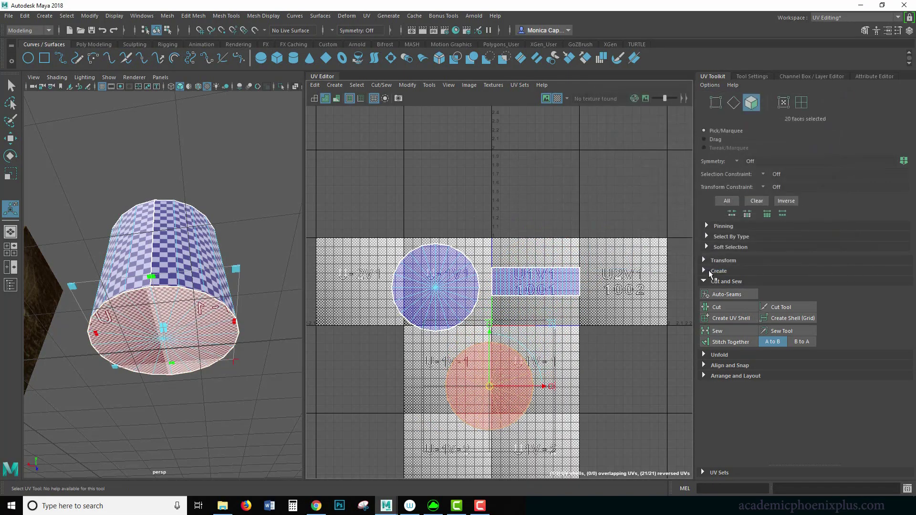
Flip the bottom cap's reversed UV shell along U.
click(725, 261)
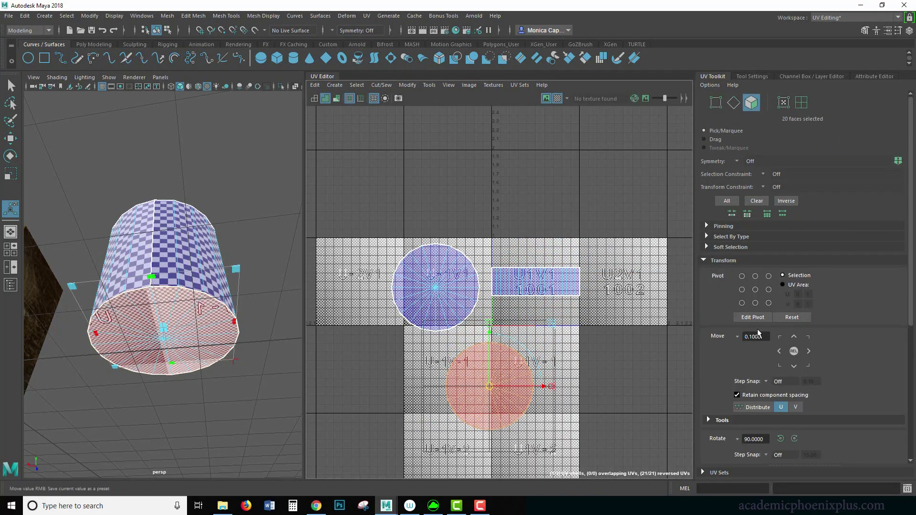
scroll(906, 280, down, 5)
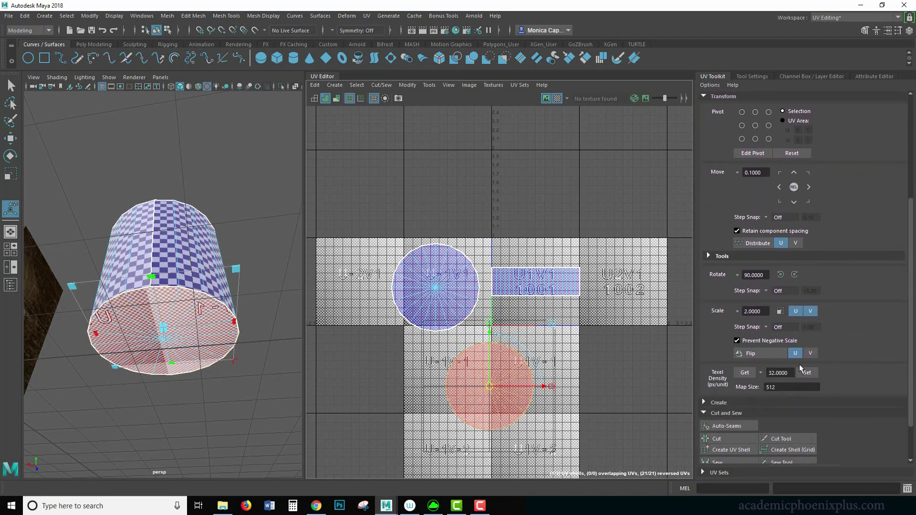
click(752, 354)
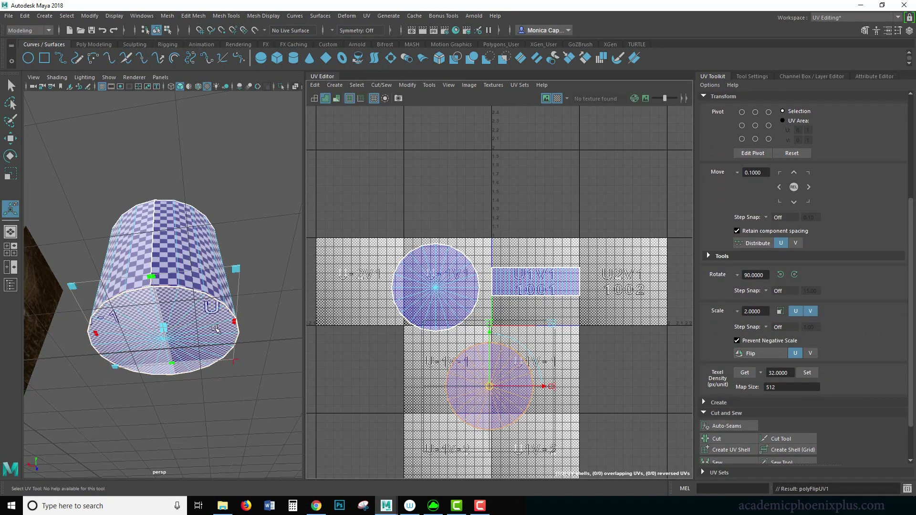
Return to object mode and examine the checker pattern around the cylinder alongside its UV layout.
alt+drag(247, 233, 212, 305)
right_drag(210, 268, 241, 239)
key(q)
alt+drag(241, 238, 210, 200)
alt+right_drag(469, 272, 539, 287)
alt+drag(204, 203, 192, 226)
alt+drag(172, 292, 196, 237)
alt+right_drag(183, 252, 277, 268)
alt+middle_drag(455, 304, 411, 252)
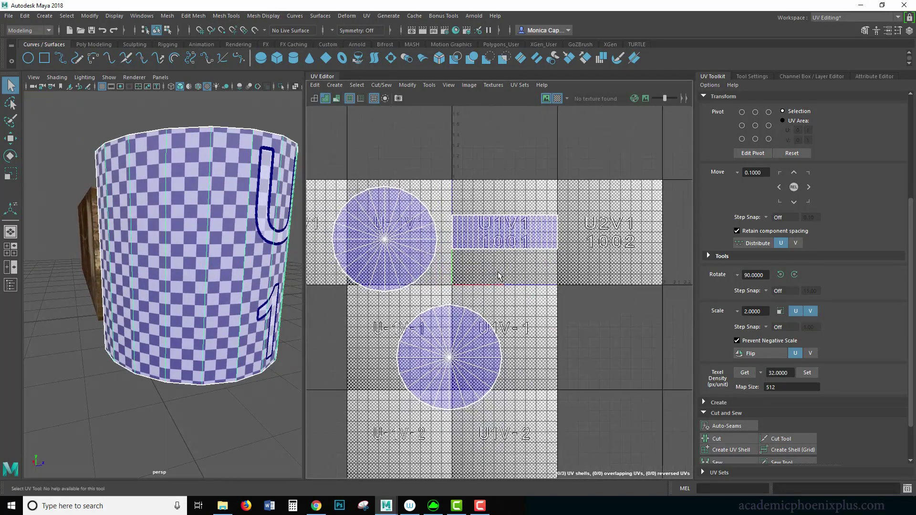
Scale down the bottom cap's UV shell and place it under the side strip inside the U1V1 tile.
right_drag(439, 329, 422, 317)
click(450, 353)
key(r)
drag(454, 356, 477, 266)
key(w)
Scale down the top cap's UV shell and place it beside the bottom cap's shell under the side strip.
double_click(409, 260)
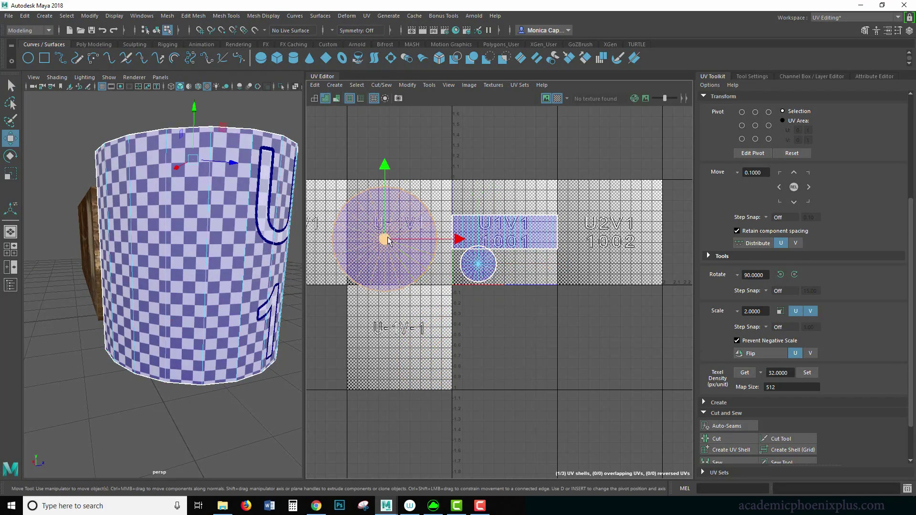
drag(386, 240, 366, 300)
key(r)
key(w)
drag(416, 265, 517, 265)
key(f)
alt+right_drag(571, 288, 381, 191)
alt+right_drag(545, 250, 479, 232)
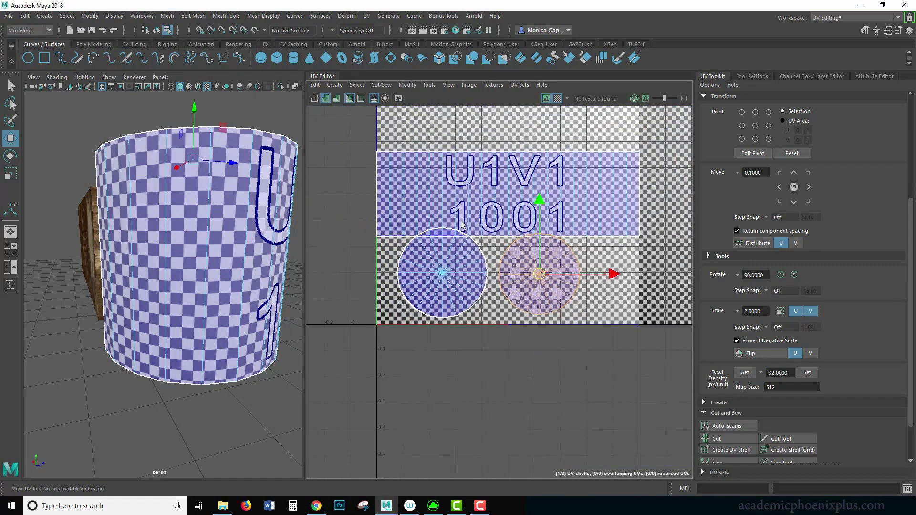
Scale the top cap's UV shell up well past the U1V1 tile and compare its checker size with the cylinder's side.
alt+middle_drag(422, 235, 386, 270)
alt+right_drag(467, 232, 456, 238)
alt+middle_drag(455, 239, 463, 253)
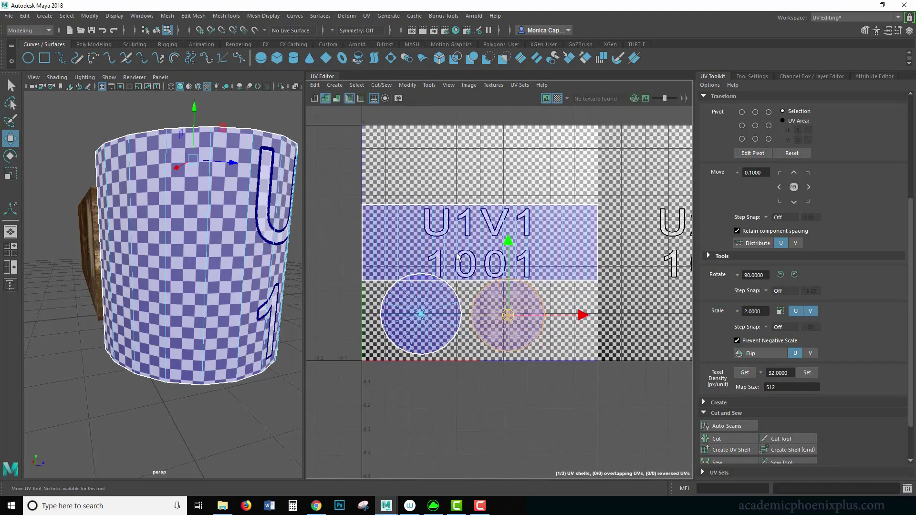
drag(237, 232, 237, 207)
alt+drag(237, 207, 223, 236)
drag(497, 306, 645, 355)
key(r)
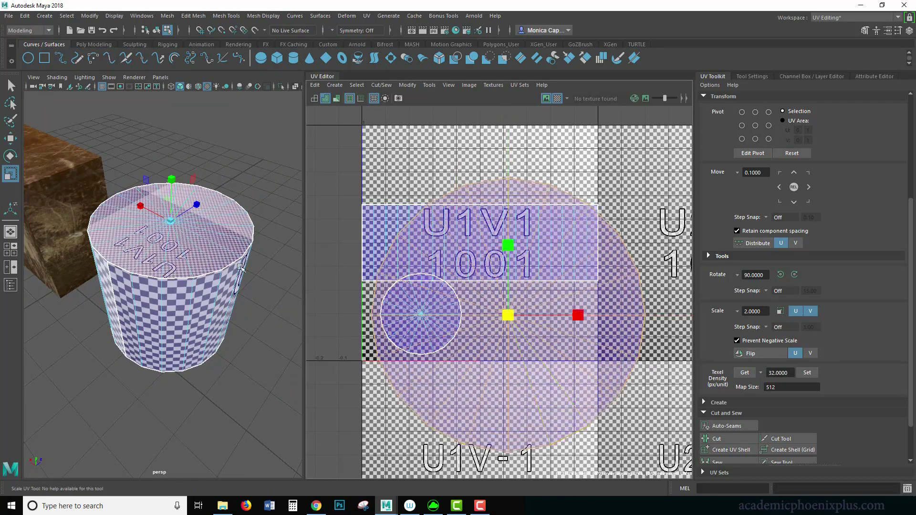
alt+drag(204, 272, 219, 334)
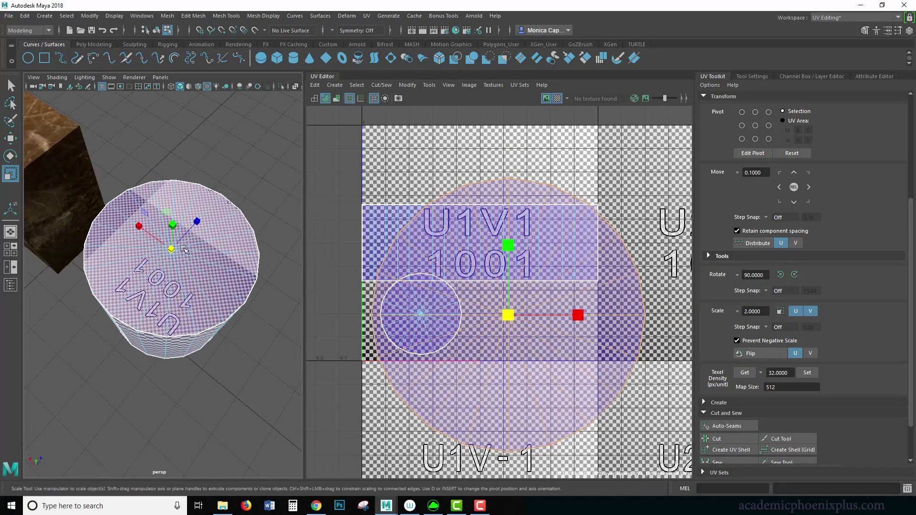
mouse_move(180, 251)
alt+right_down()
mouse_move(246, 272)
mouse_move(197, 256)
alt+right_up()
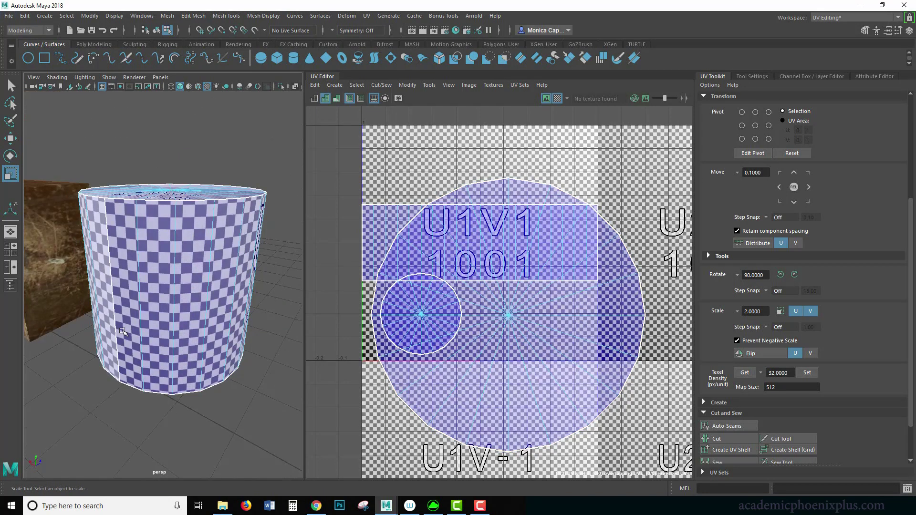
alt+drag(186, 286, 187, 249)
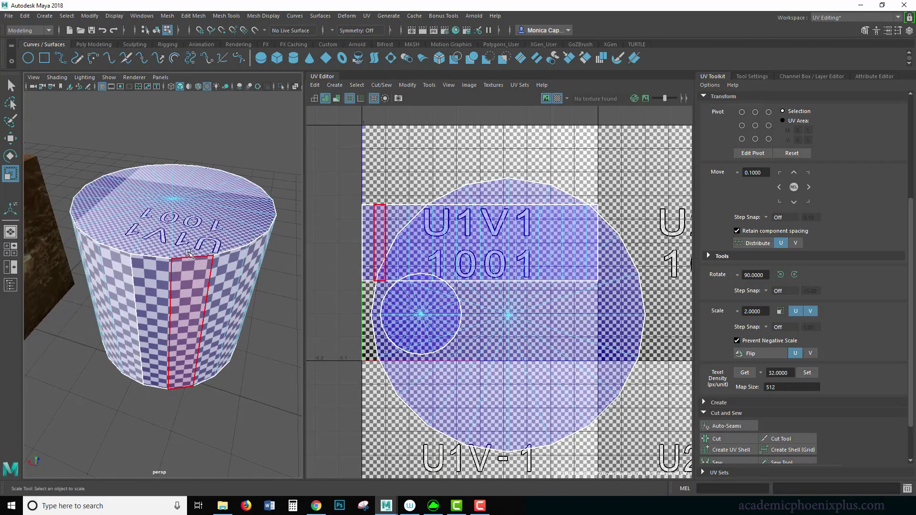
Scale the top cap's UV shell down beside the bottom cap's shell and enlarge the bottom cap's shell to a similar size.
click(554, 340)
double_click(527, 346)
mouse_move(507, 315)
mouse_down()
mouse_move(455, 334)
mouse_move(521, 315)
mouse_up()
key(w)
click(423, 316)
key(r)
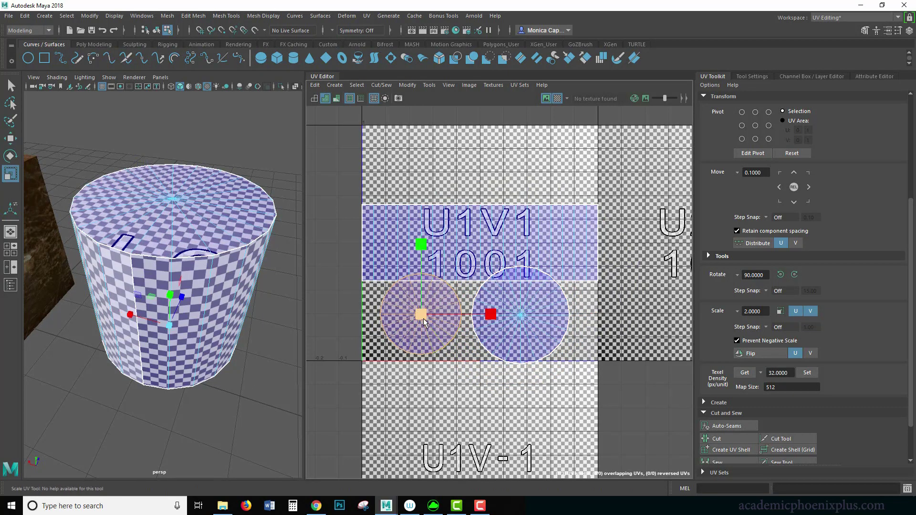
drag(436, 320, 434, 320)
Move both cap shells up inside the U1V1 tile and raise the side strip clear of them.
click(546, 323)
key(w)
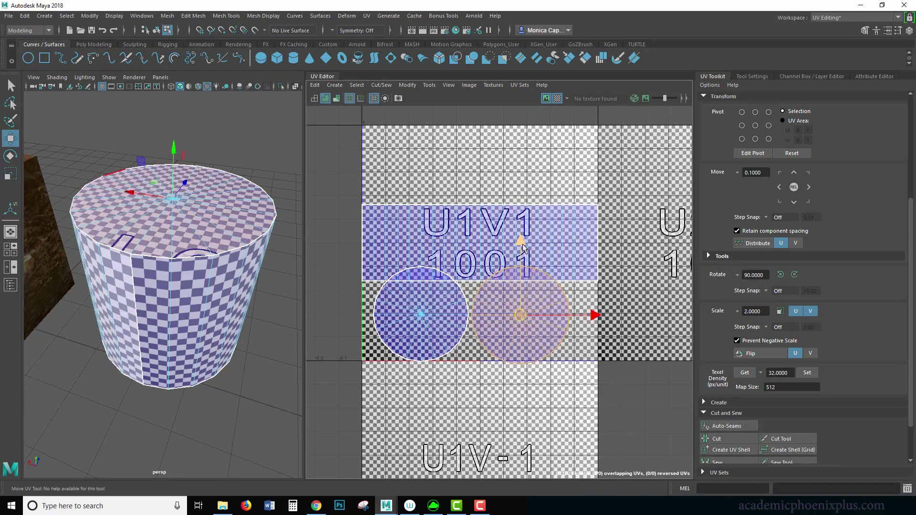
drag(517, 243, 517, 237)
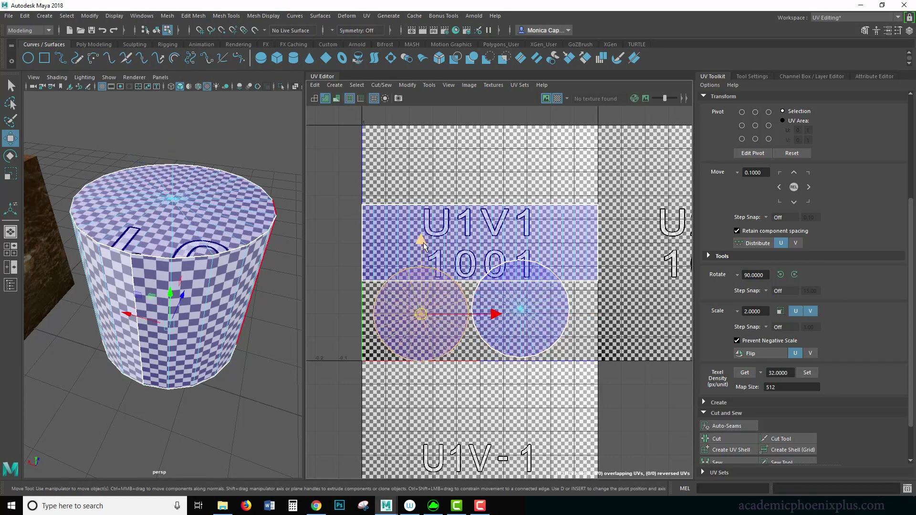
click(467, 224)
drag(466, 224, 533, 226)
drag(479, 171, 489, 141)
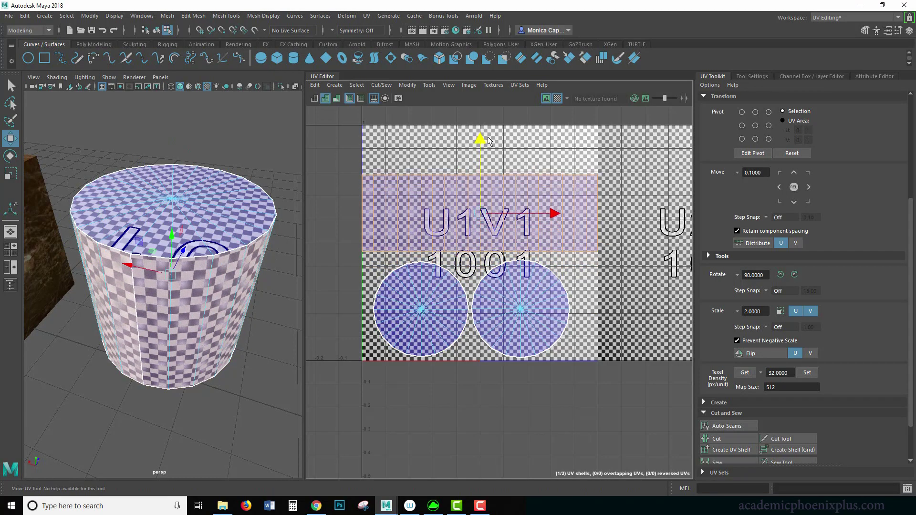
Try scaling the bottom cap's UV shell down slightly, and undo it.
click(185, 385)
alt+drag(231, 368, 239, 331)
drag(304, 297, 294, 296)
click(413, 310)
key(r)
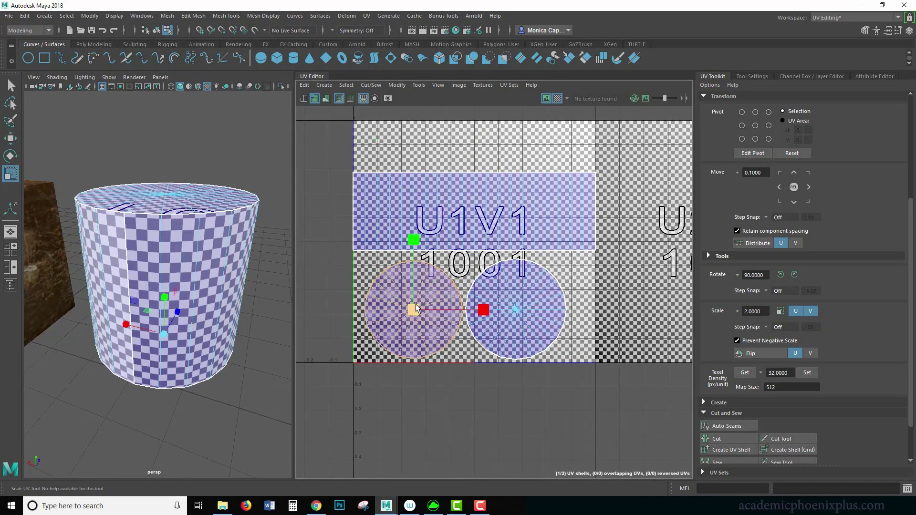
drag(416, 310, 409, 311)
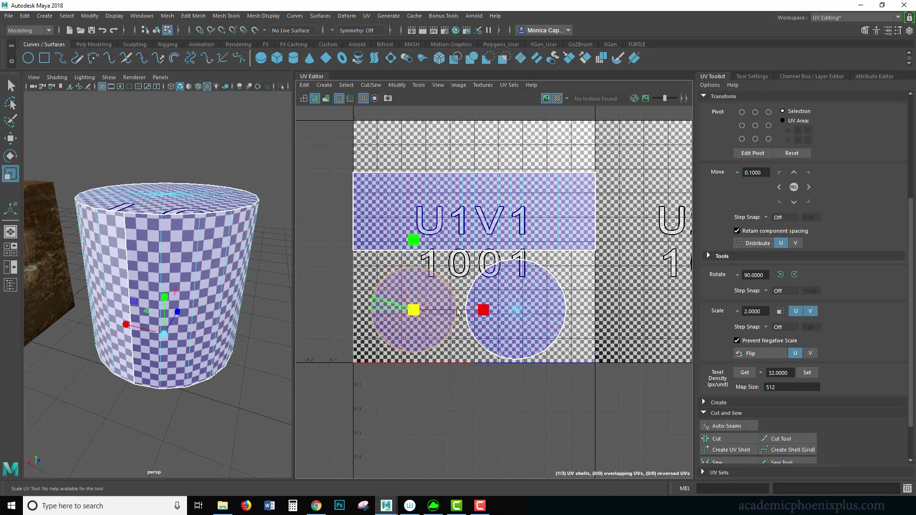
key(ctrl+z)
Scale the top and bottom cap UV shells down slightly to matching sizes below the side strip.
click(529, 296)
drag(517, 310, 508, 311)
alt+drag(267, 282, 274, 329)
double_click(418, 316)
drag(414, 311, 406, 316)
click(237, 348)
alt+drag(235, 308, 273, 316)
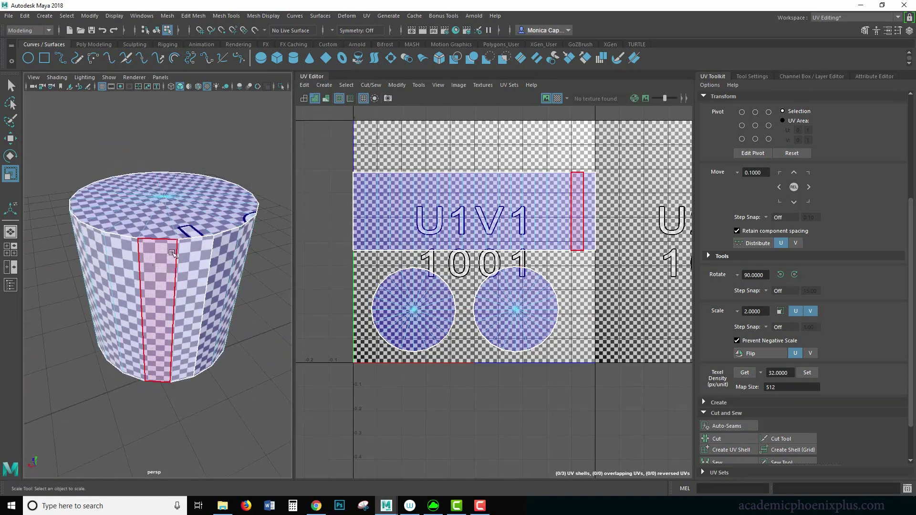
Return to object mode, reselect the cylinder and check the checker pattern across its cap and side.
click(254, 234)
right_drag(239, 233, 286, 218)
click(258, 298)
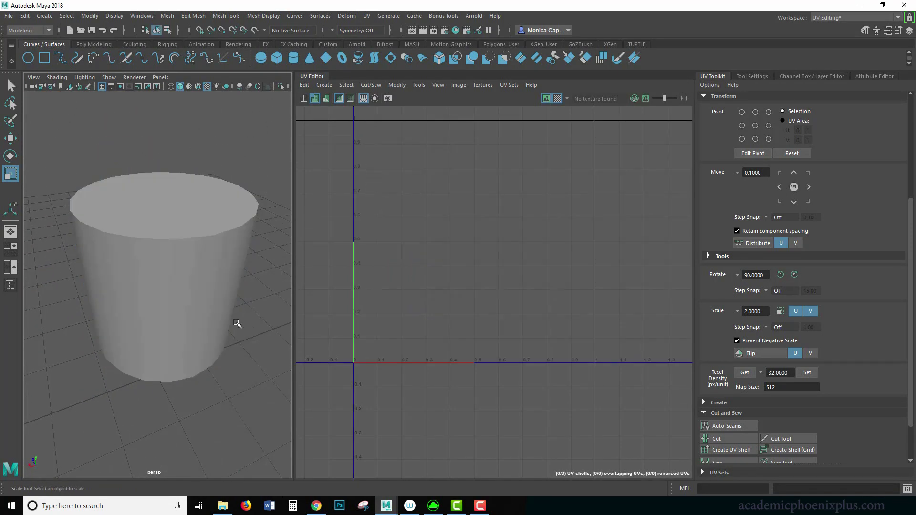
click(116, 284)
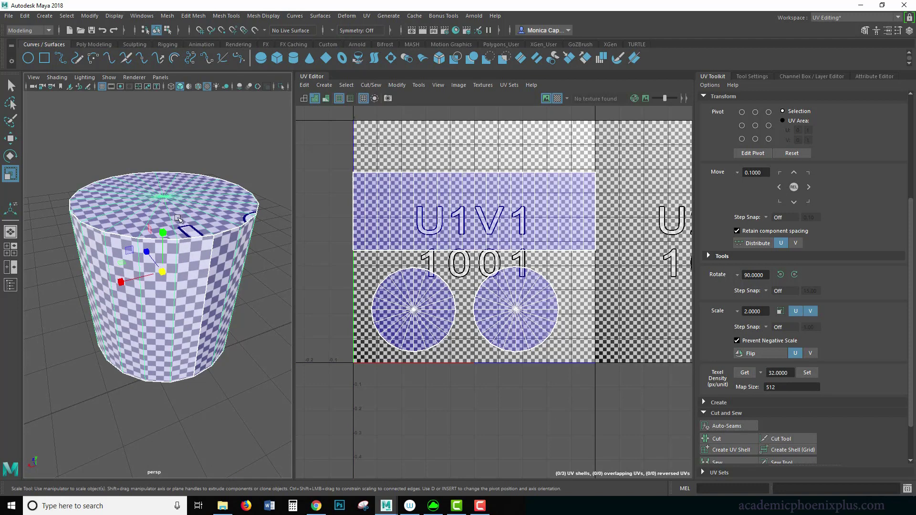
alt+drag(205, 340, 244, 338)
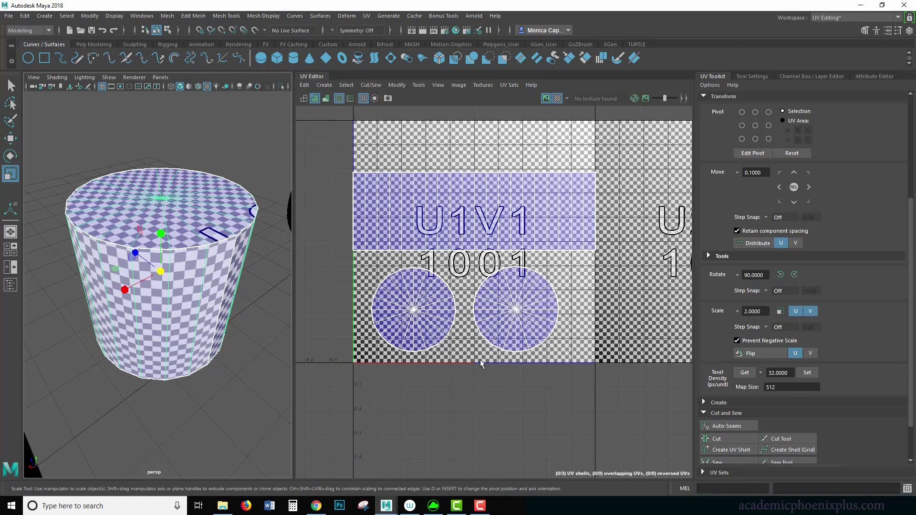
Select an edge on the top cap's rim to examine the seam, and return to object mode with the cylinder selected.
right_drag(222, 241, 223, 228)
click(222, 242)
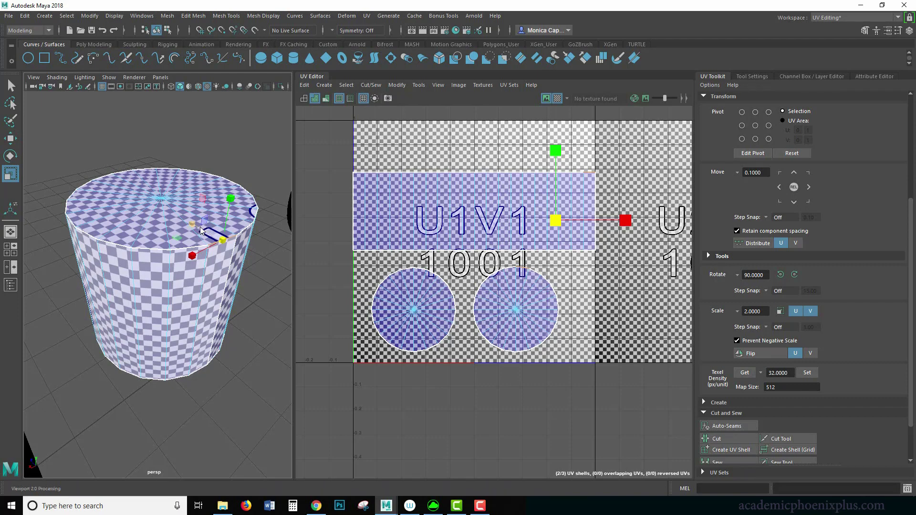
right_drag(201, 228, 226, 211)
click(247, 358)
click(205, 226)
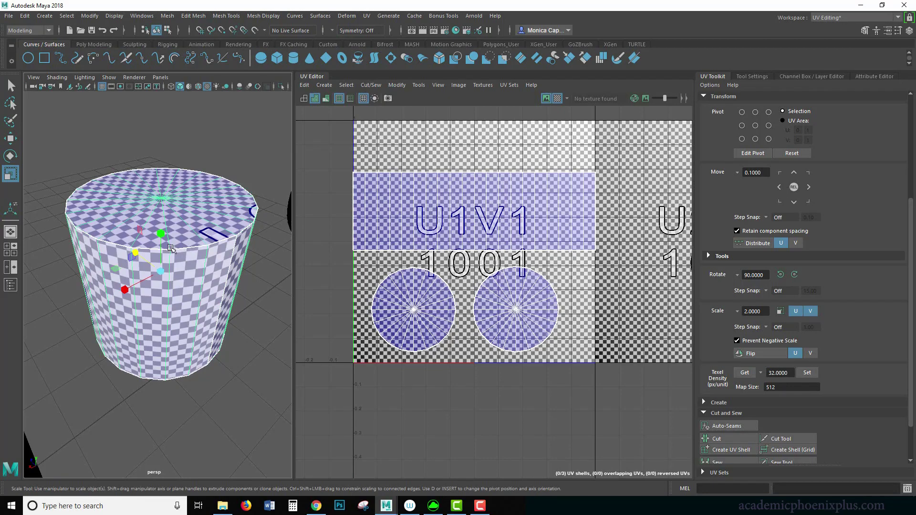
alt+drag(71, 299, 130, 335)
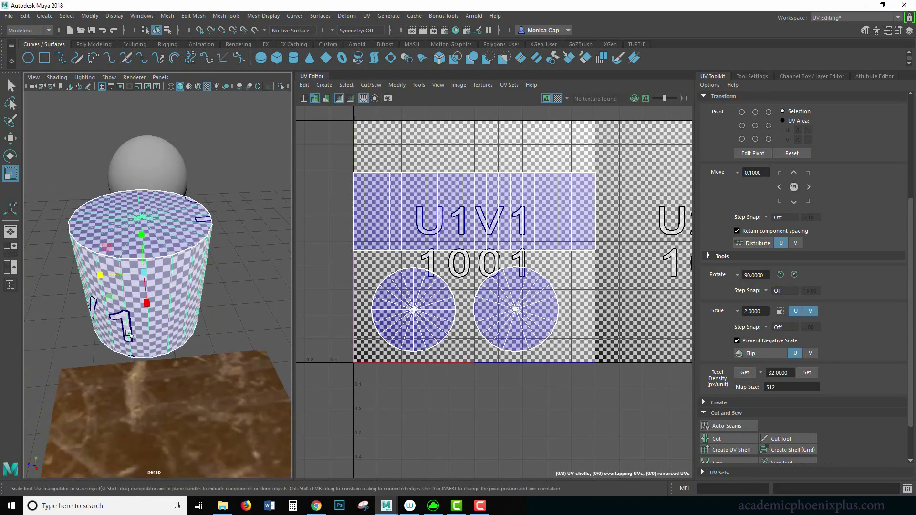
click(158, 293)
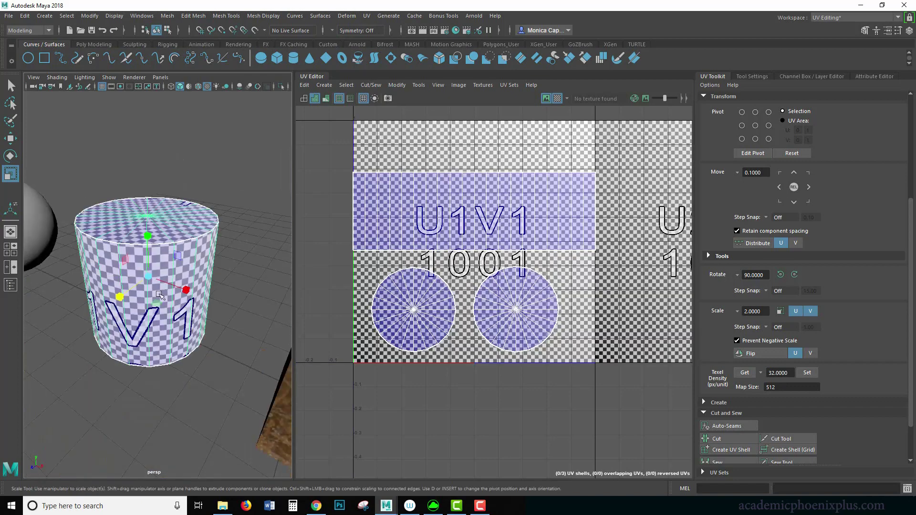
Select the sphere and examine its existing UV layout and the checker distortion around its pole.
alt+middle_drag(87, 304, 215, 344)
click(102, 282)
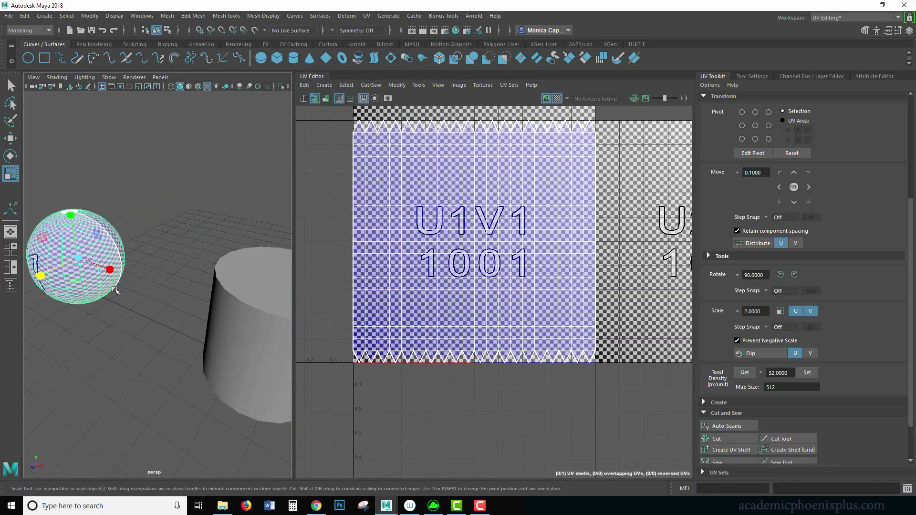
alt+middle_drag(136, 293, 185, 354)
alt+right_drag(162, 305, 251, 310)
alt+middle_drag(136, 313, 228, 333)
alt+right_drag(229, 334, 286, 275)
alt+drag(286, 275, 167, 204)
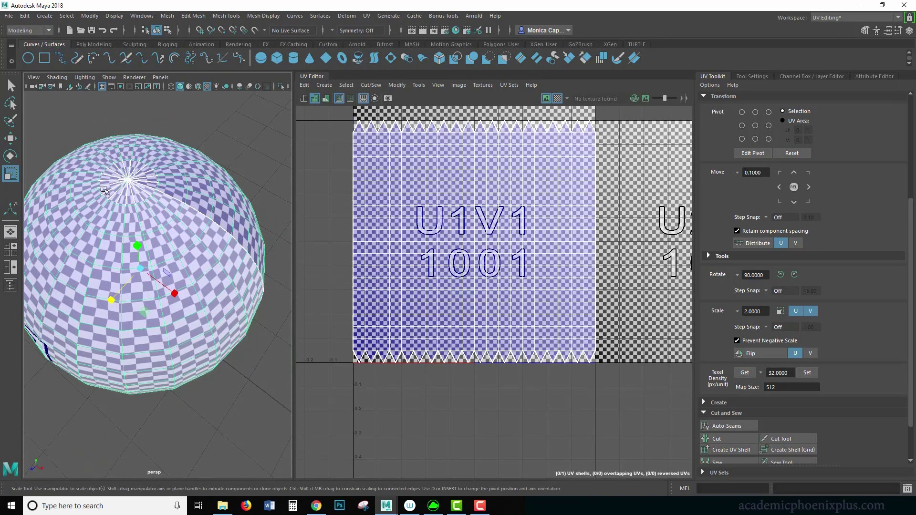
click(281, 168)
click(224, 233)
alt+drag(170, 321, 172, 282)
alt+middle_drag(172, 281, 220, 129)
scroll(191, 246, down, 5)
alt+middle_drag(191, 246, 179, 285)
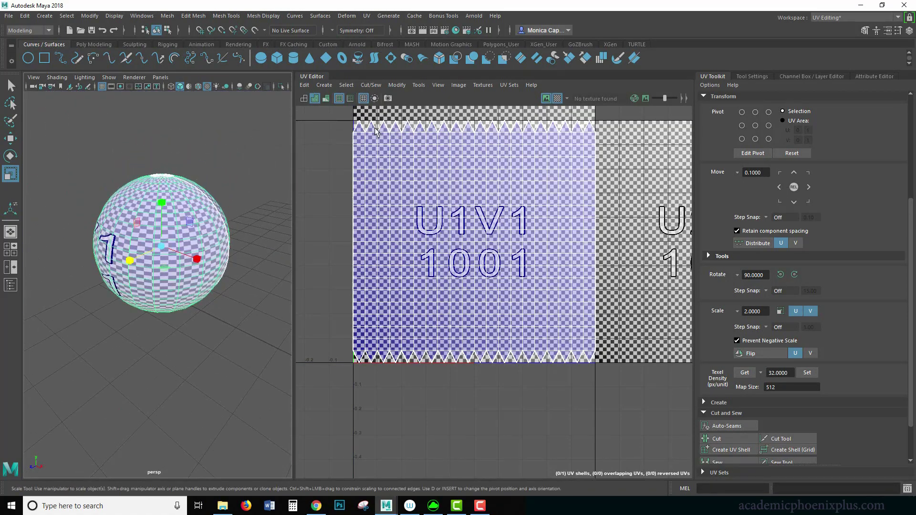
Apply a spherical UV projection to the sphere and stretch the projection manipulator around it.
mouse_move(244, 135)
alt+mouse_down()
mouse_move(220, 178)
mouse_move(243, 145)
alt+mouse_up()
click(368, 17)
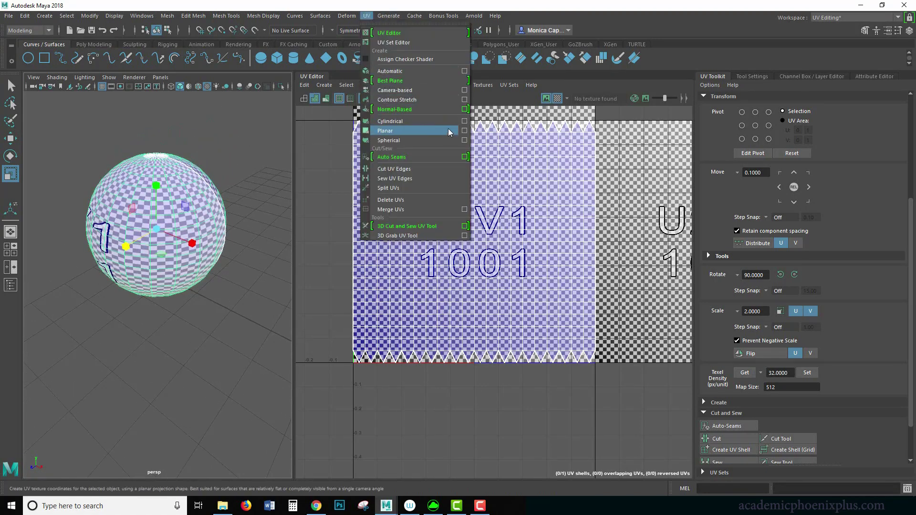
click(440, 137)
alt+drag(253, 216, 34, 163)
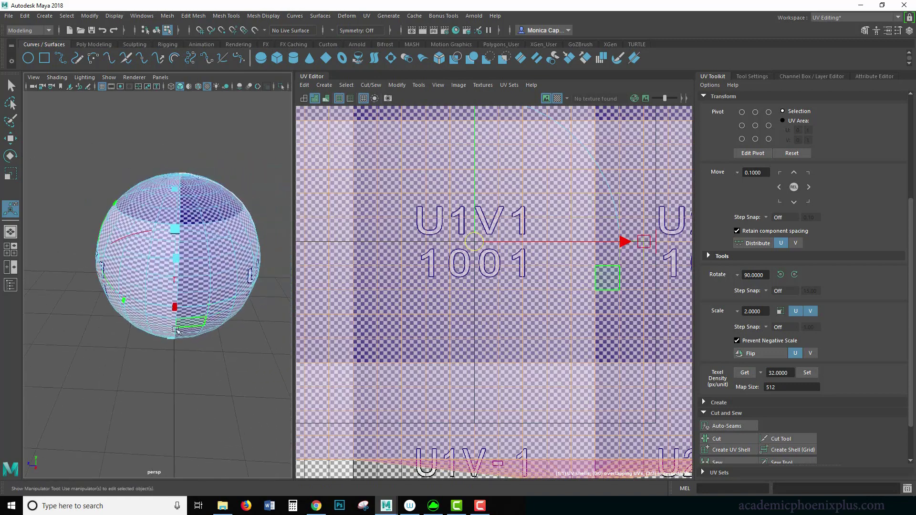
drag(176, 307, 314, 250)
alt+drag(123, 281, 195, 177)
drag(102, 240, 175, 197)
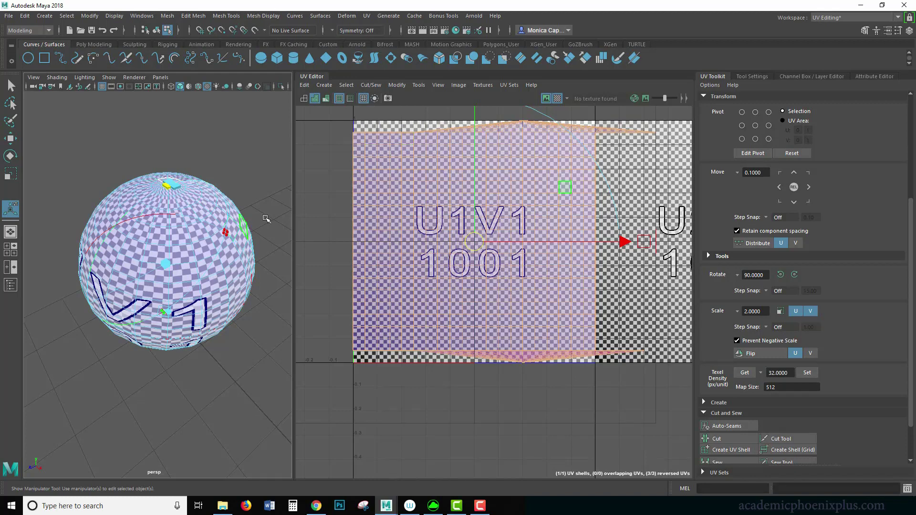
Try the projection manipulator's rotation handles and examine the checker pattern around the sphere's pole.
alt+drag(180, 383, 208, 349)
click(136, 302)
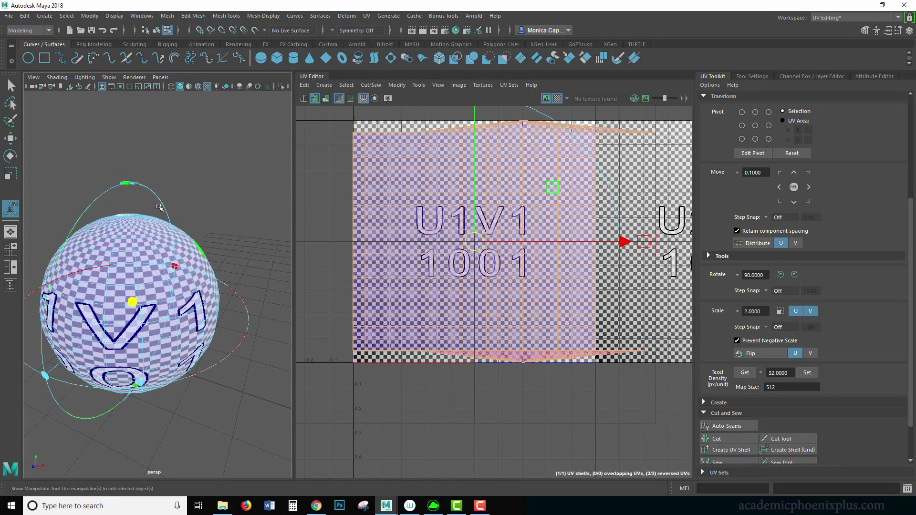
drag(125, 184, 151, 161)
alt+drag(217, 164, 124, 166)
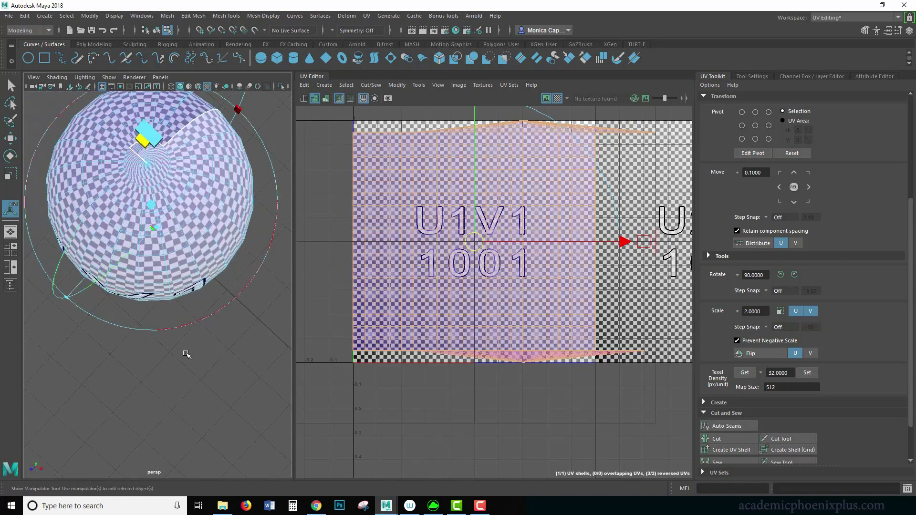
alt+drag(189, 354, 193, 321)
alt+drag(162, 266, 109, 337)
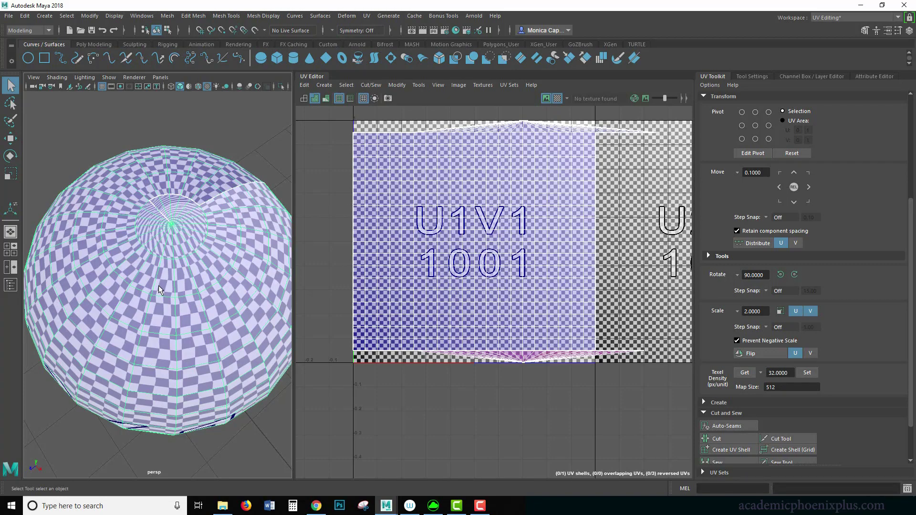
Select all of the sphere's faces in the UV layout and unfold their UVs.
click(358, 383)
scroll(164, 282, down, 5)
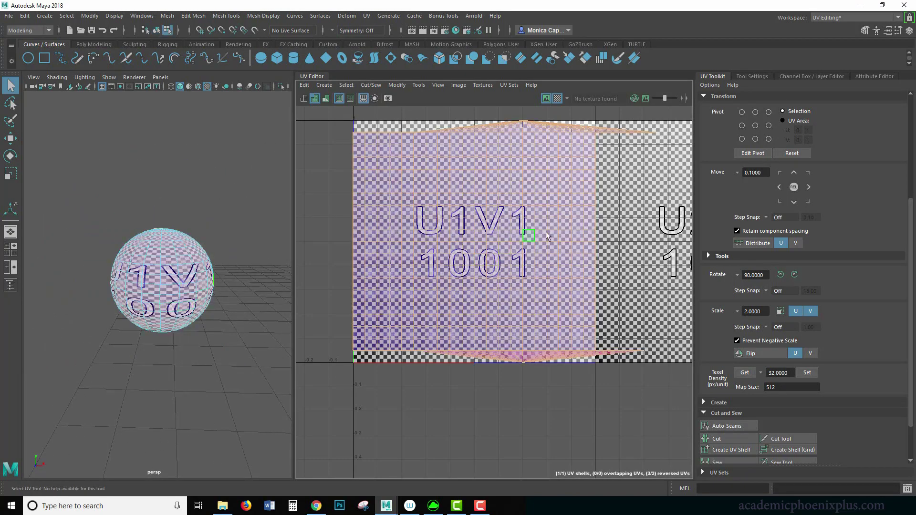
click(722, 256)
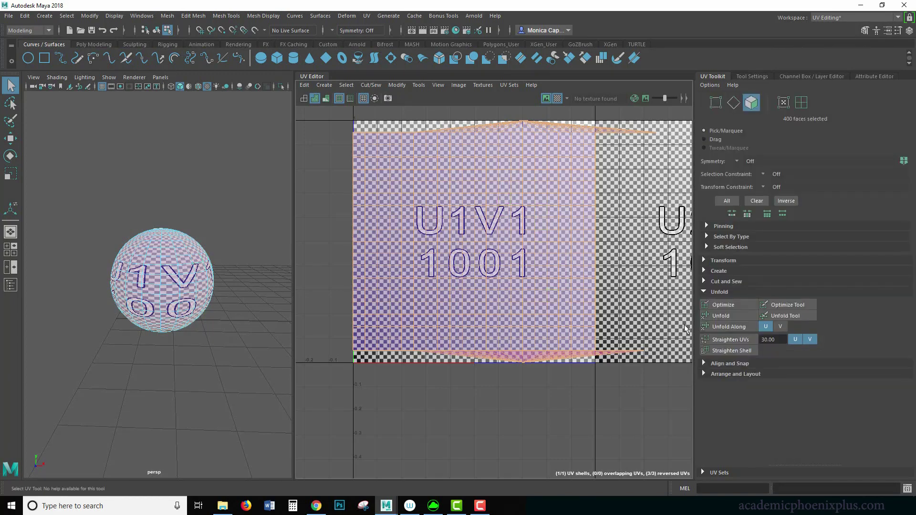
click(730, 314)
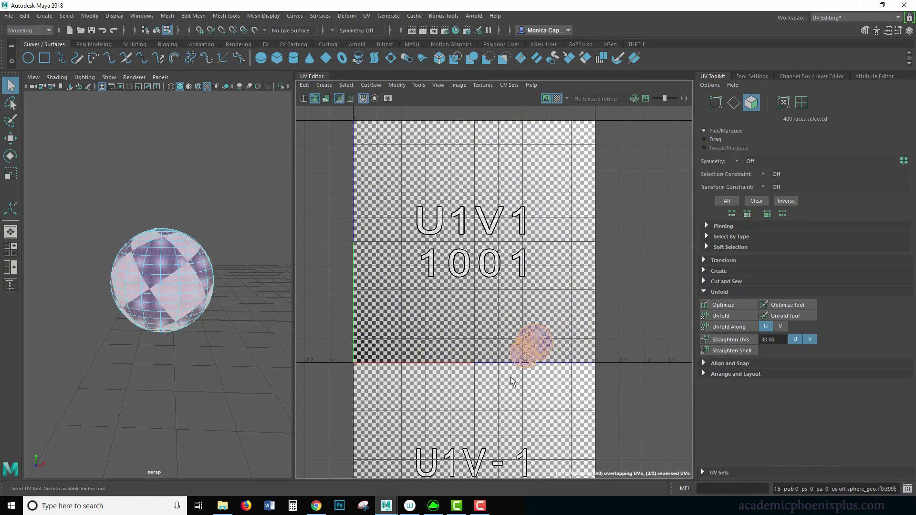
Select the unfolded sphere's whole UV shell, centre it in the U1V1 tile and scale it up to nearly fill the tile.
click(541, 353)
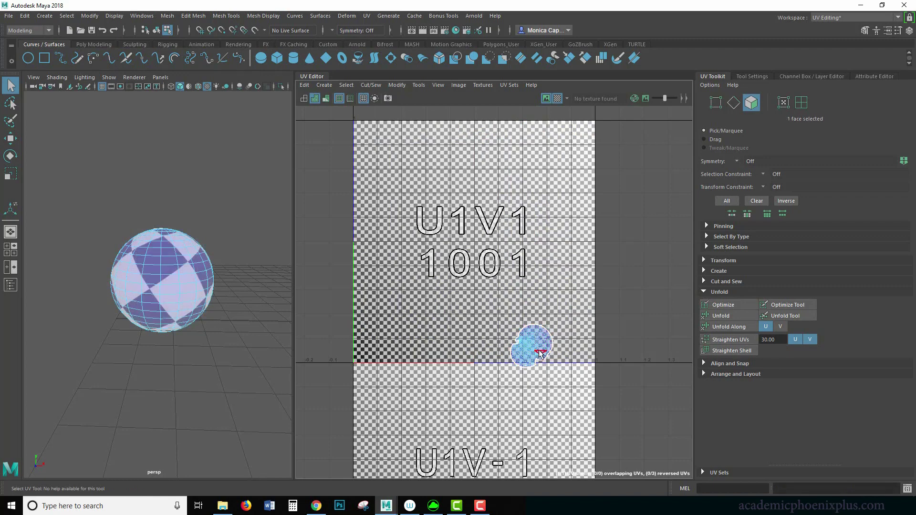
key(r)
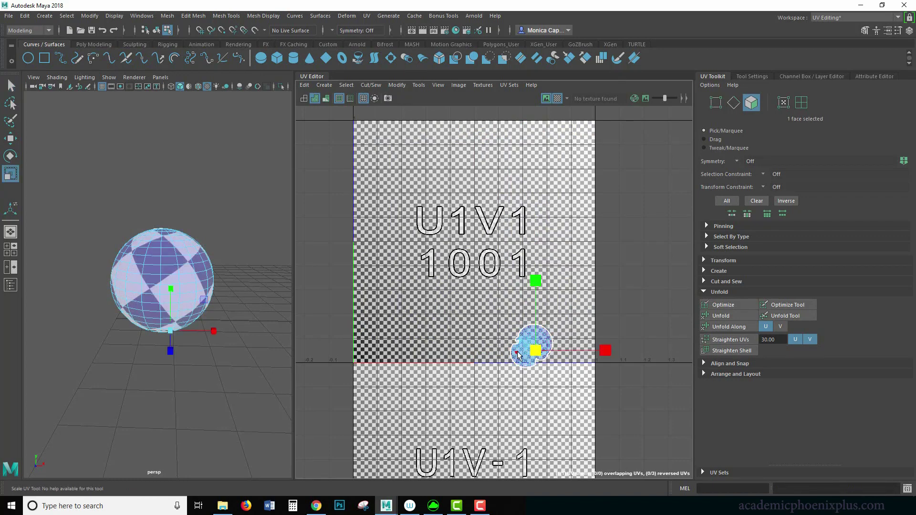
double_click(518, 355)
drag(532, 347, 728, 413)
key(w)
drag(531, 346, 471, 241)
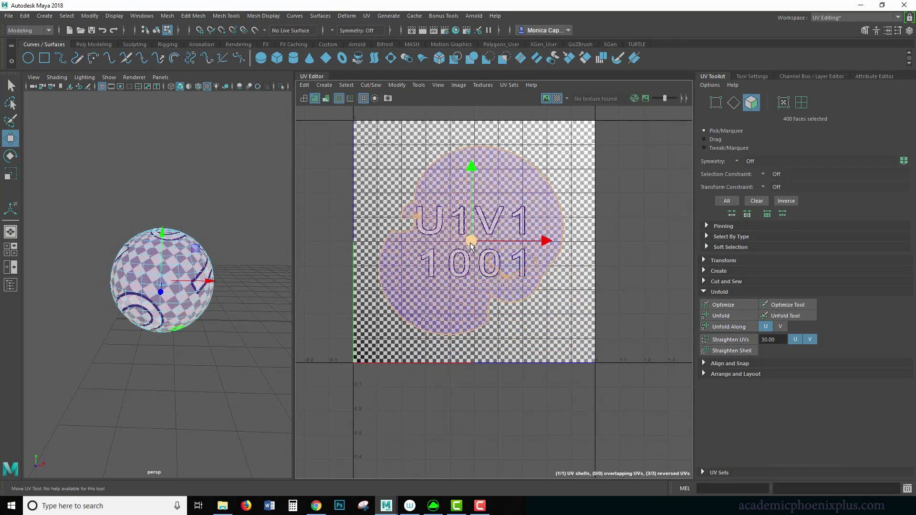
key(r)
drag(471, 242, 486, 244)
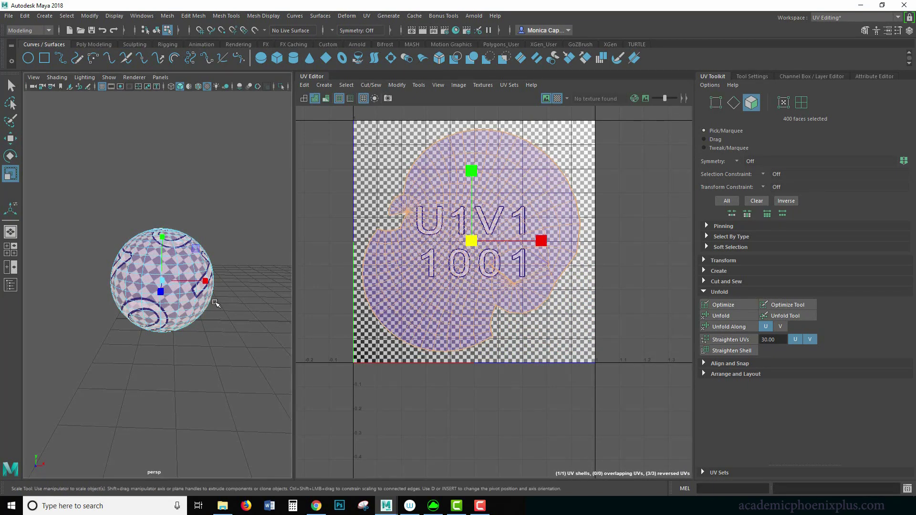
Move individual UVs beside the sphere's pole in the unfolded shell to adjust the pinched checker pattern.
alt+drag(215, 300, 100, 355)
alt+right_drag(100, 356, 255, 350)
alt+drag(256, 350, 185, 272)
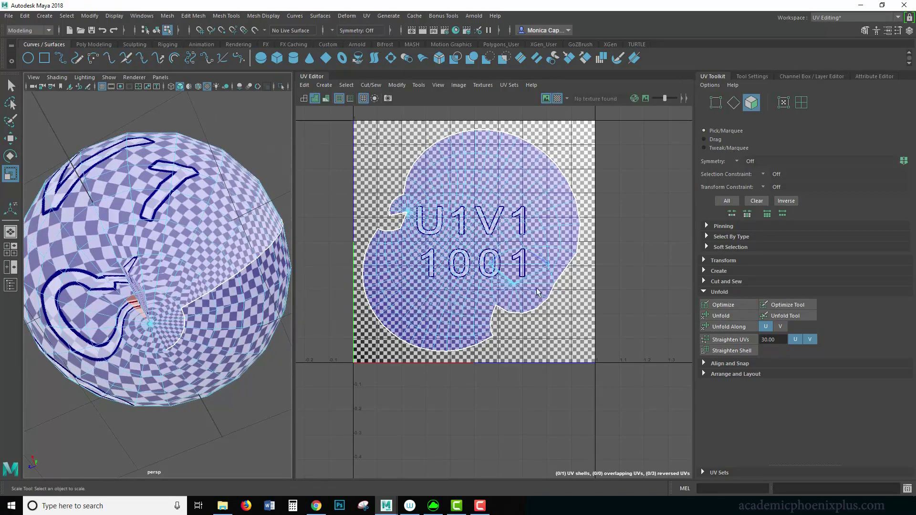
scroll(534, 290, up, 4)
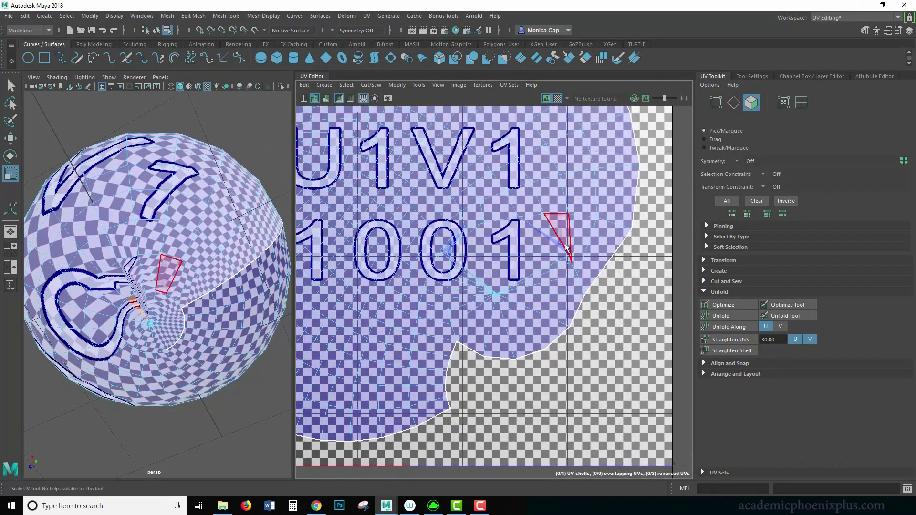
scroll(554, 267, up, 4)
right_click(541, 271)
right_drag(537, 279, 583, 272)
click(577, 278)
key(w)
drag(576, 278, 512, 284)
middle_drag(401, 282, 466, 279)
click(412, 280)
mouse_move(414, 280)
mouse_down()
mouse_move(455, 278)
mouse_move(432, 285)
mouse_up()
click(416, 286)
click(569, 286)
click(513, 284)
drag(514, 284, 501, 277)
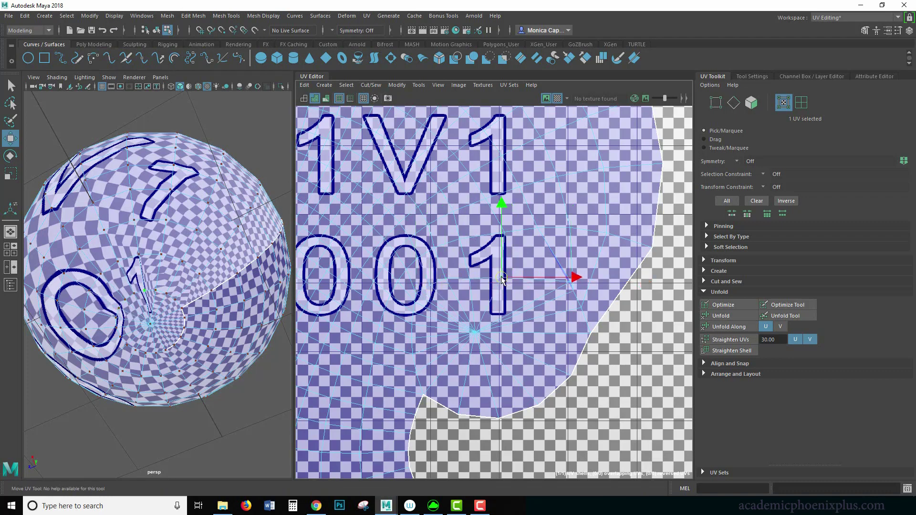
middle_drag(572, 288, 527, 294)
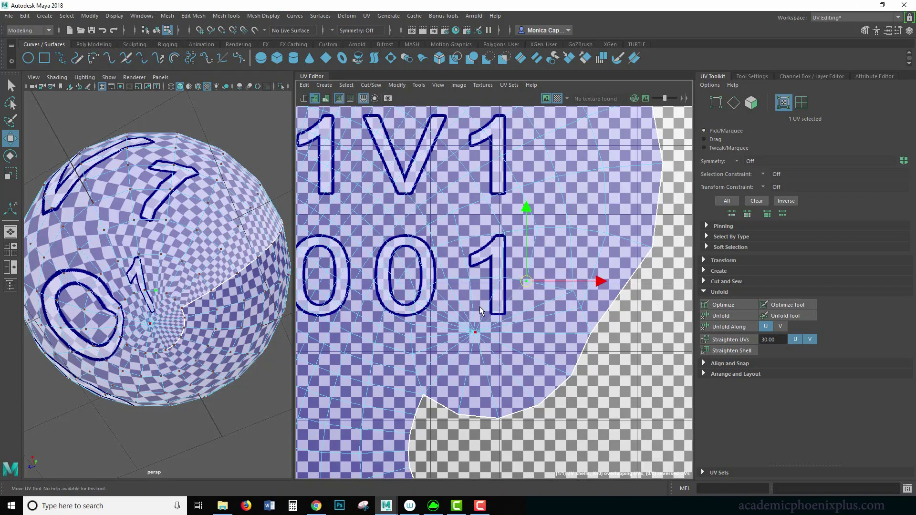
Return to object selection and review the UV layouts of the plane, box, cylinder and sphere in turn.
right_drag(234, 271, 269, 239)
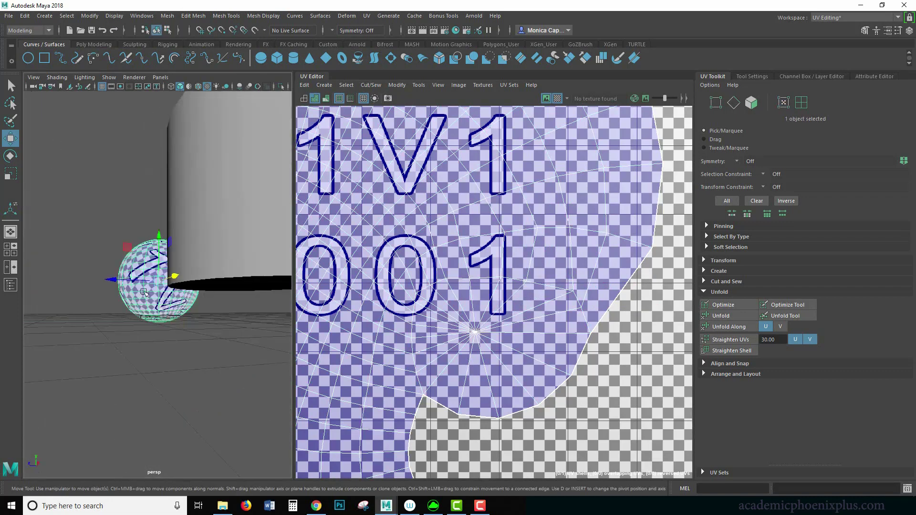
alt+drag(101, 329, 233, 321)
scroll(234, 320, down, 8)
alt+middle_drag(279, 298, 191, 291)
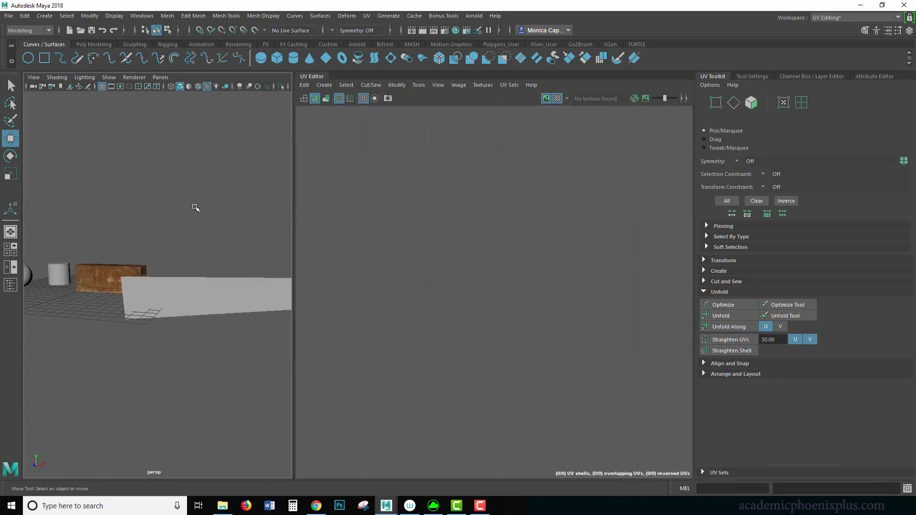
alt+drag(195, 208, 81, 250)
click(227, 341)
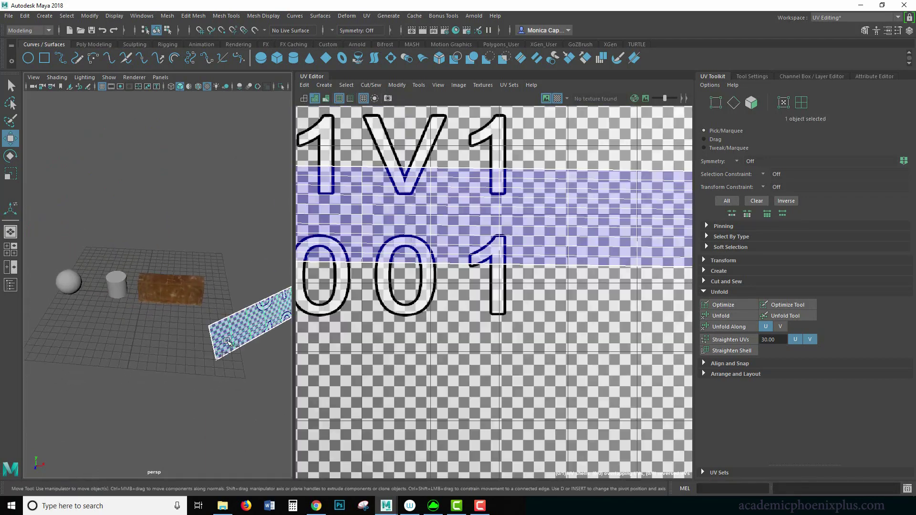
click(179, 289)
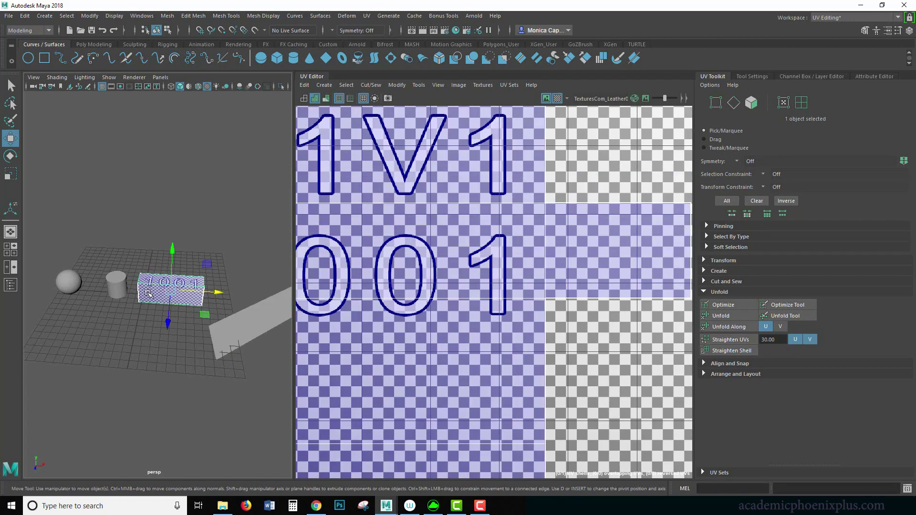
click(122, 285)
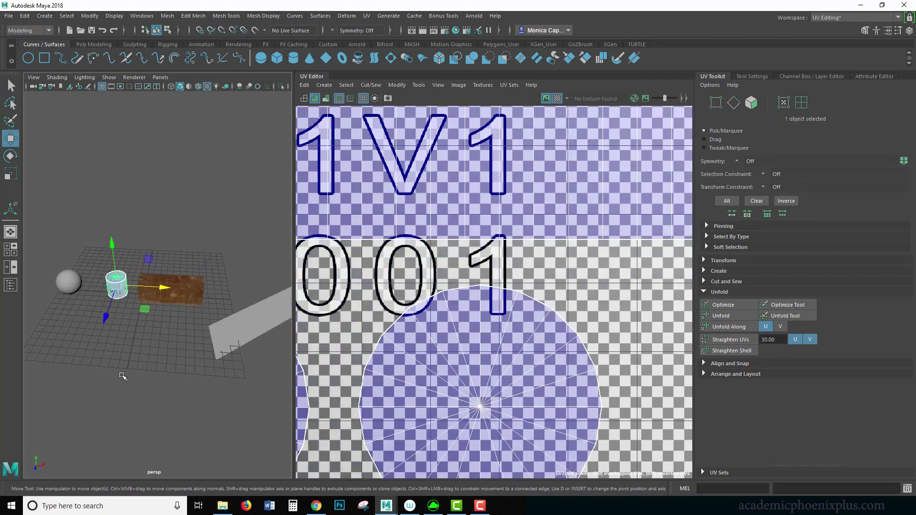
click(74, 291)
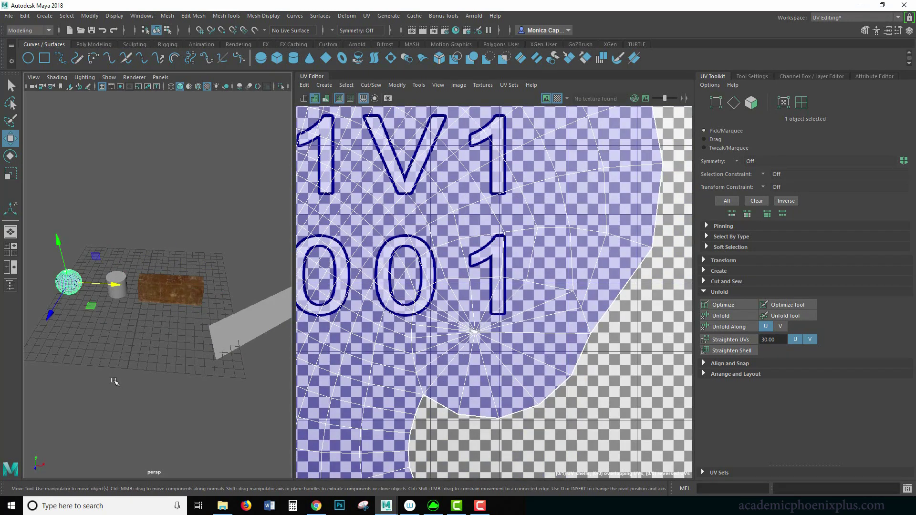
Try an automatic UV projection on the box and undo it.
click(367, 15)
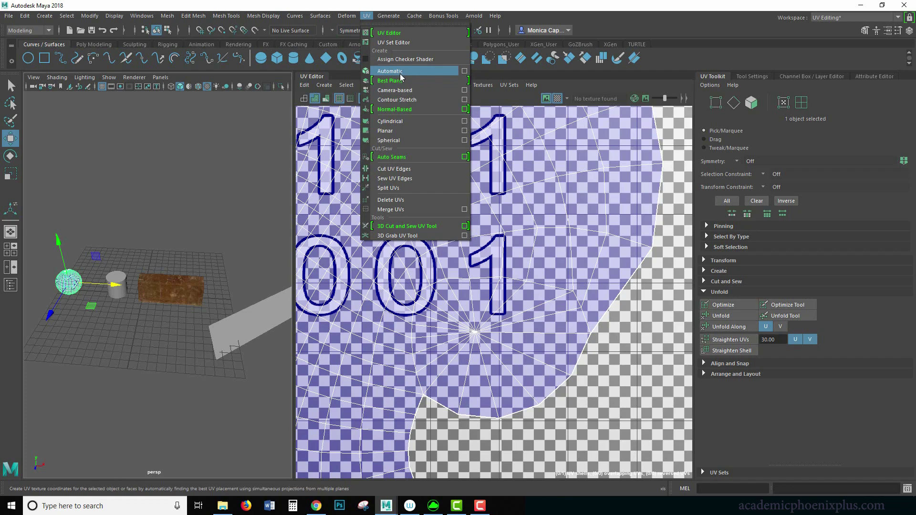
click(175, 281)
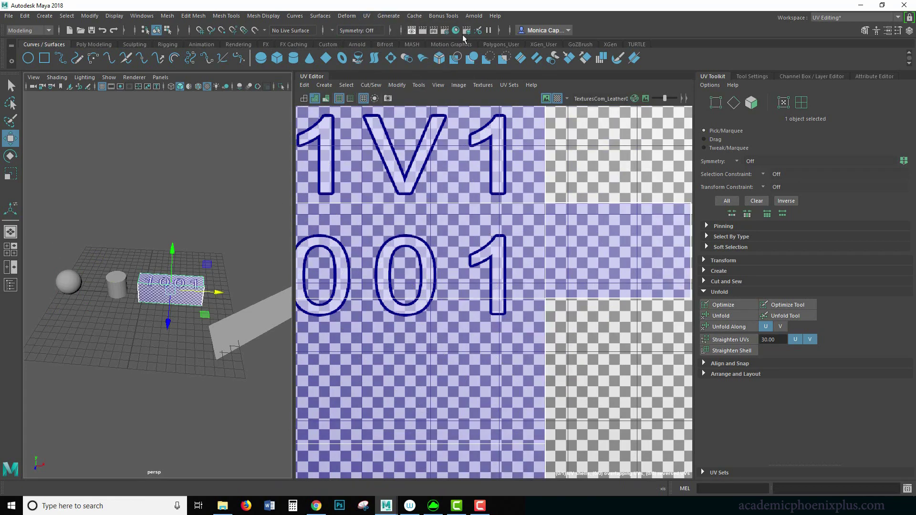
scroll(537, 258, down, 1)
alt+right_drag(537, 258, 348, 183)
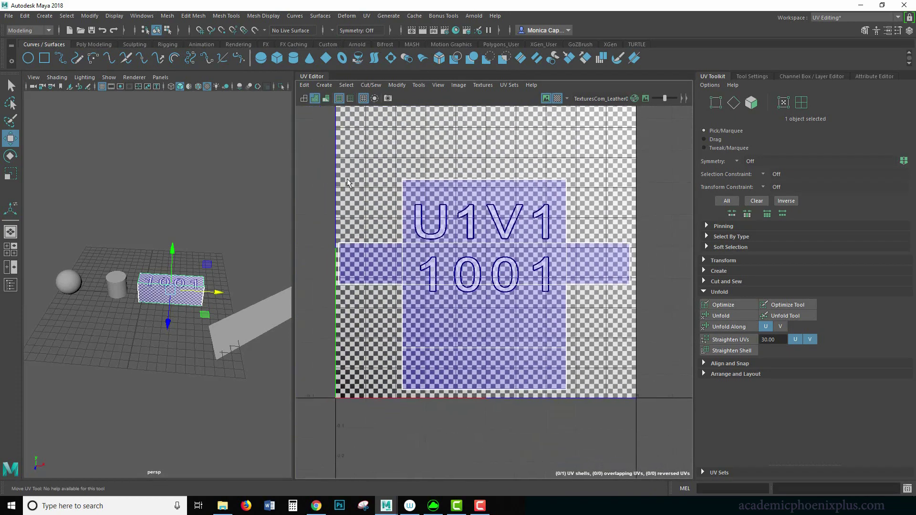
click(367, 15)
click(401, 70)
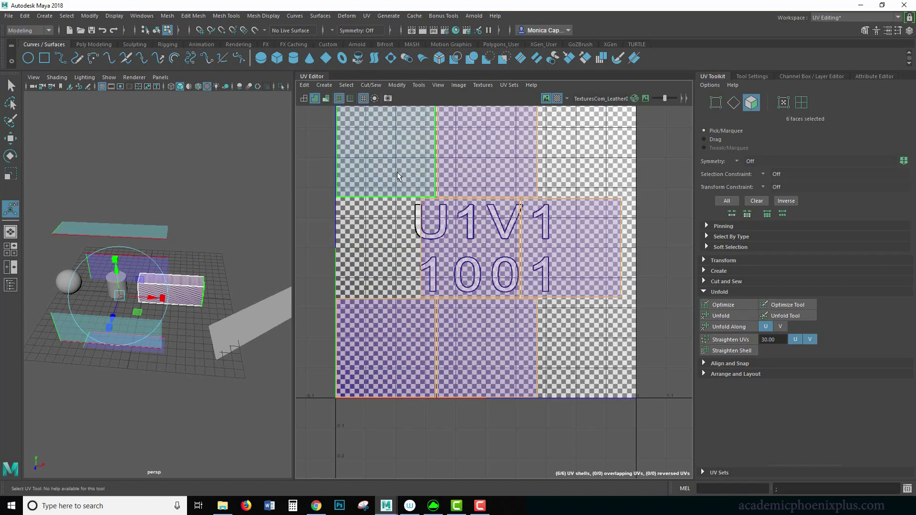
alt+right_drag(103, 315, 222, 307)
alt+drag(223, 307, 173, 311)
key(ctrl+z)
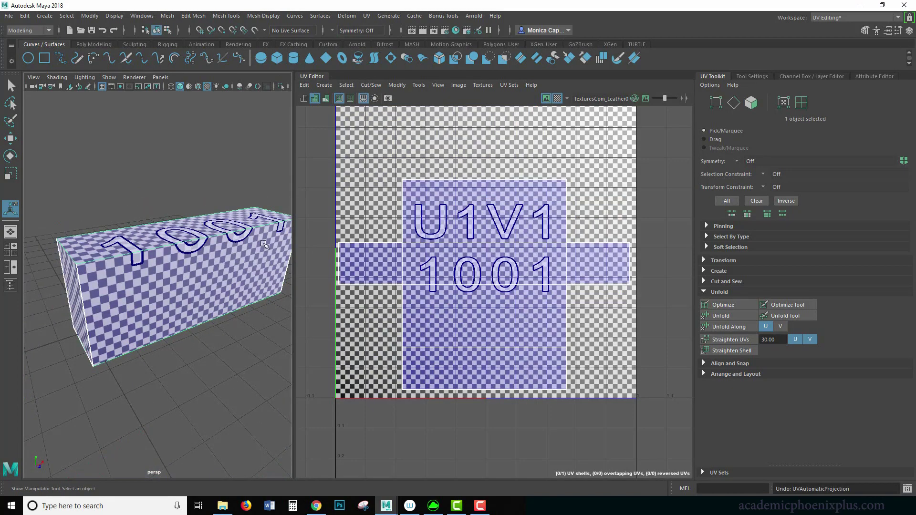
Delete the box's construction history and freeze its transformations.
click(25, 16)
mouse_move(127, 128)
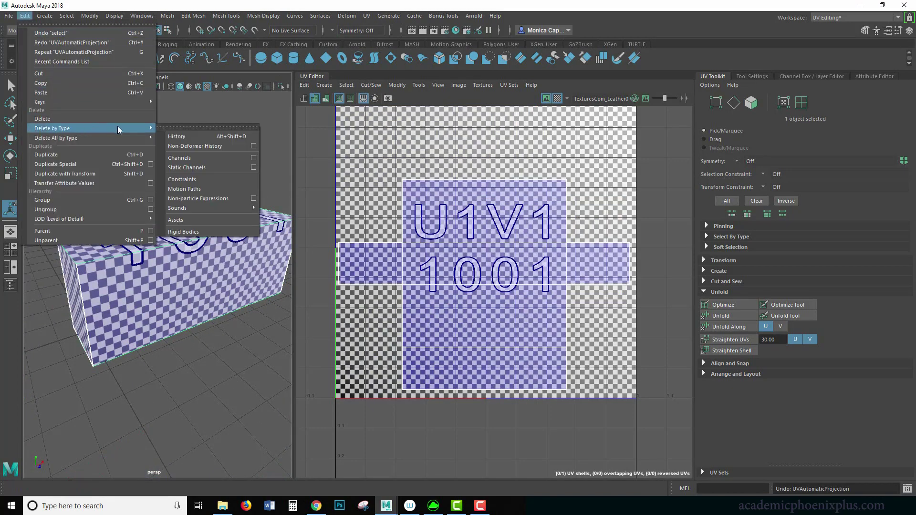
click(175, 138)
click(142, 15)
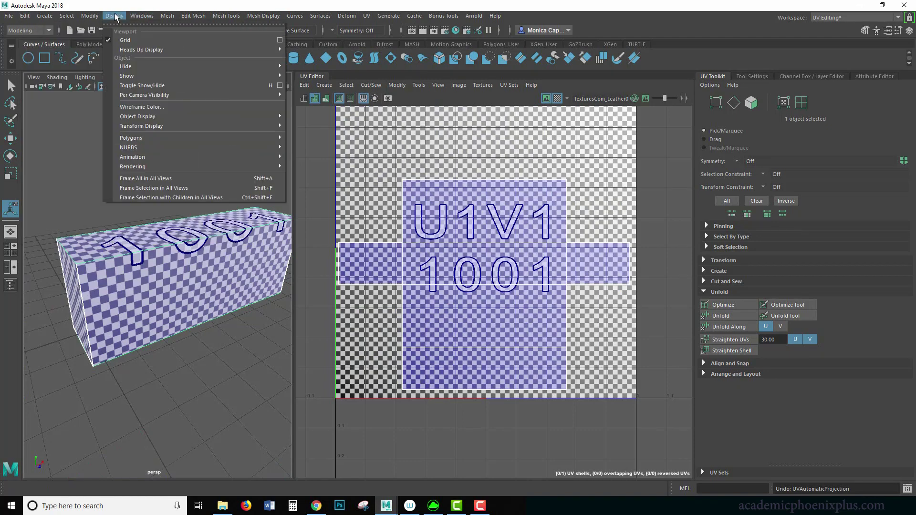
mouse_move(89, 16)
click(123, 59)
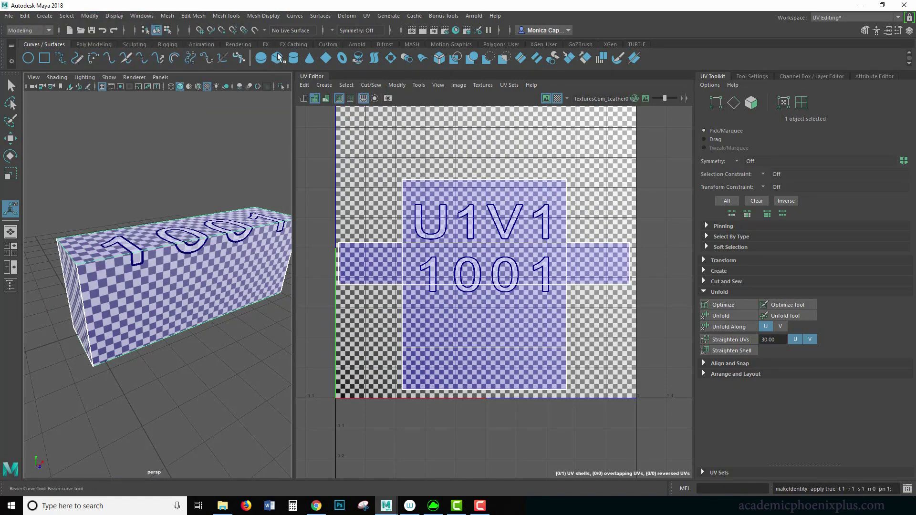
Apply an automatic UV projection to the box and stitch its first three long shells together along their shared edges.
click(366, 15)
click(384, 71)
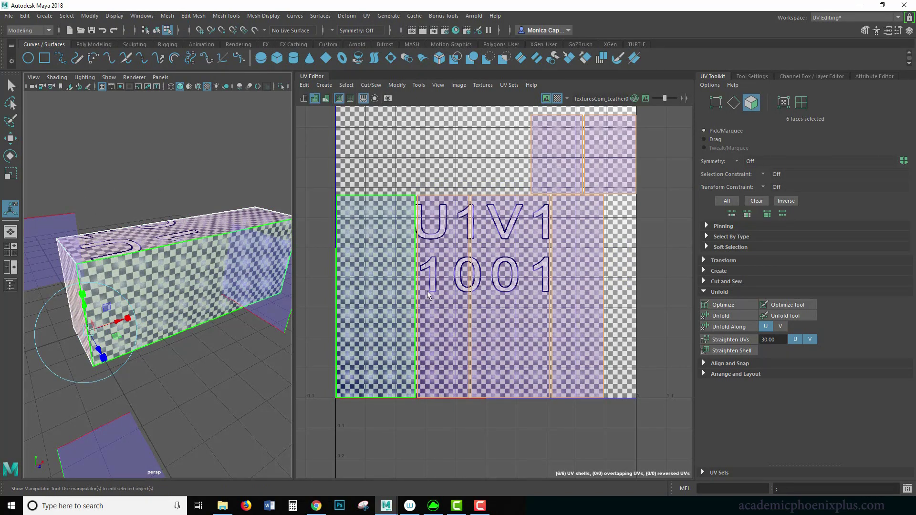
right_drag(436, 231, 436, 203)
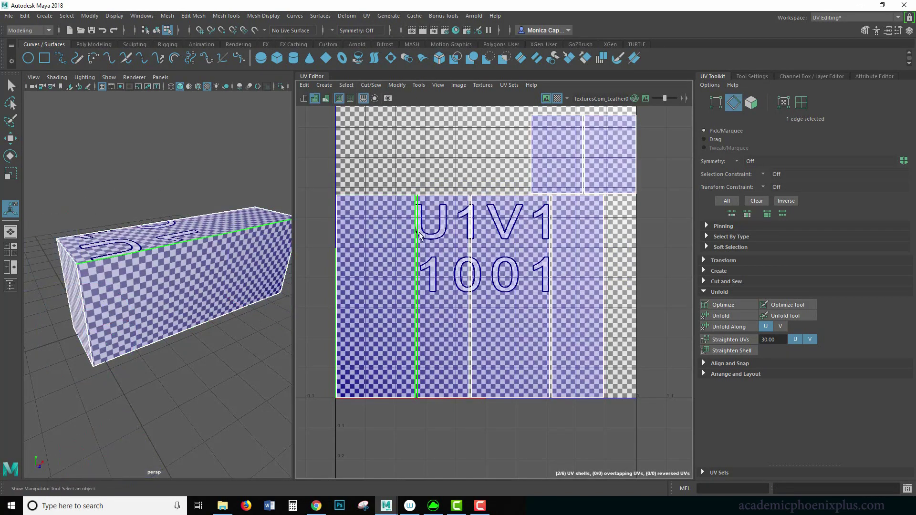
click(478, 267)
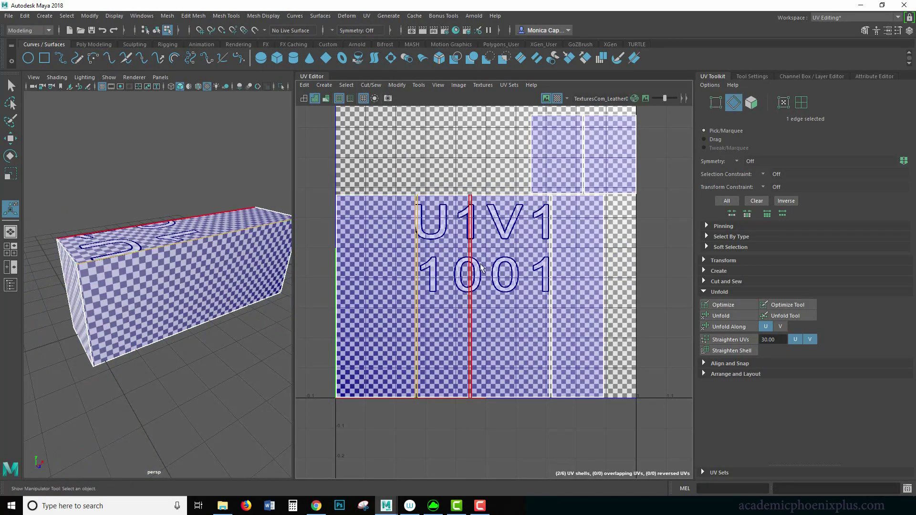
click(719, 282)
click(742, 341)
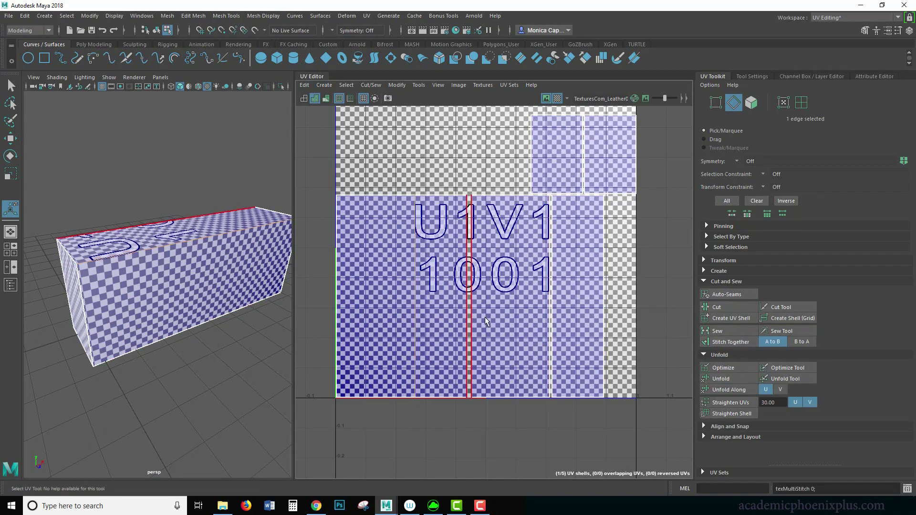
click(728, 341)
click(551, 323)
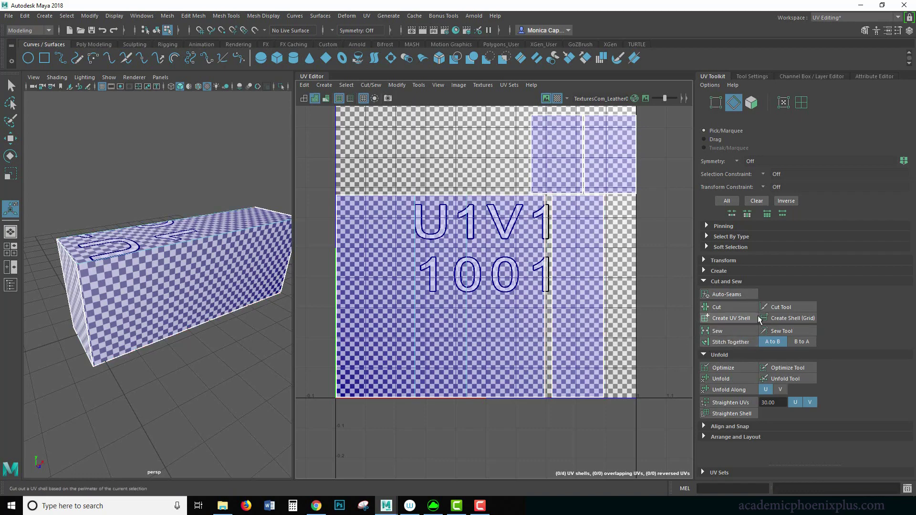
Stitch the fourth long shell to the joined sides along an edge of the box's underside.
alt+drag(225, 291, 101, 288)
click(232, 220)
click(234, 220)
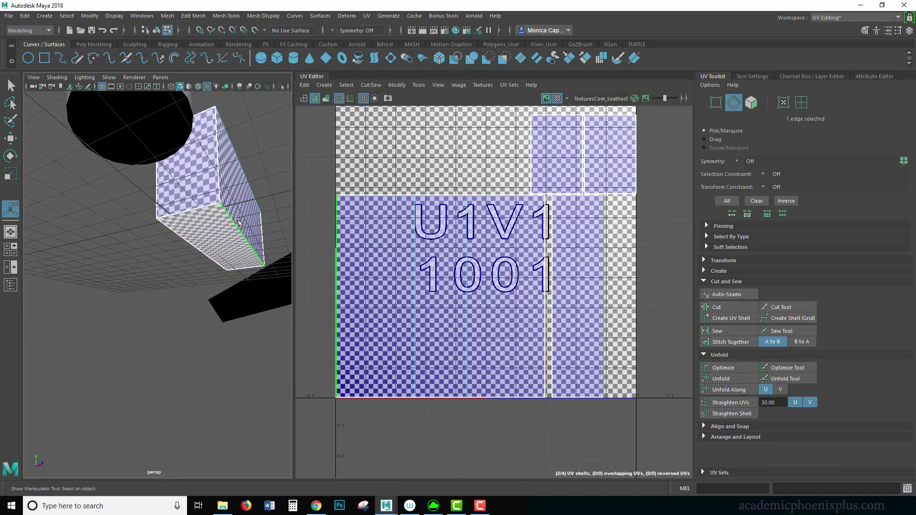
click(187, 242)
click(725, 342)
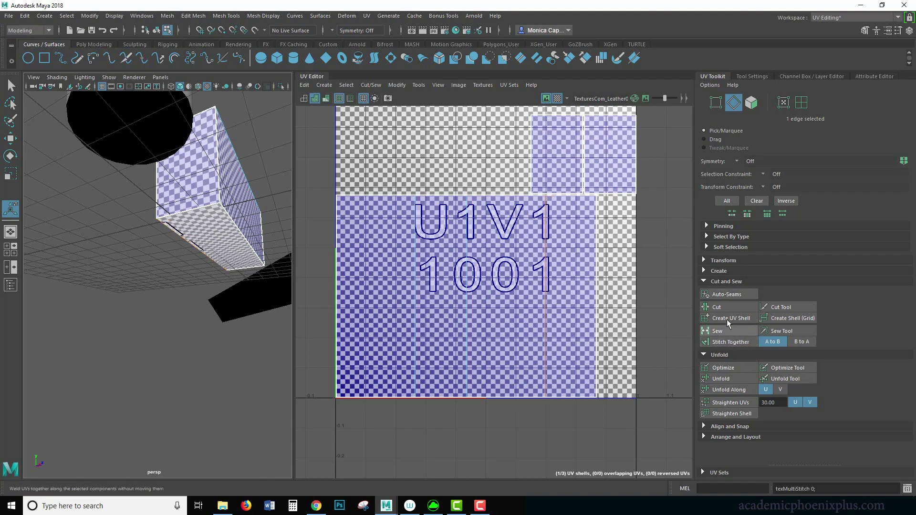
Stitch the box's two square end shells onto the last long side of the joined shell.
click(543, 192)
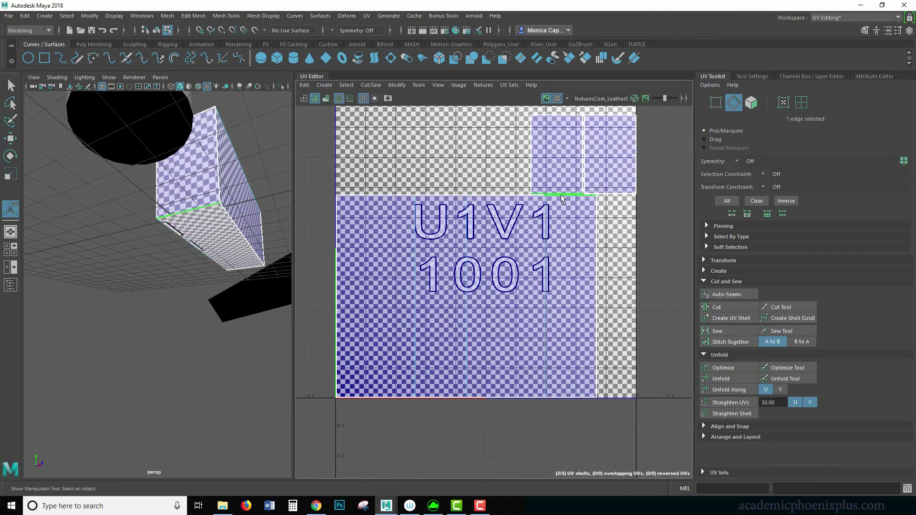
click(736, 339)
click(608, 194)
click(732, 341)
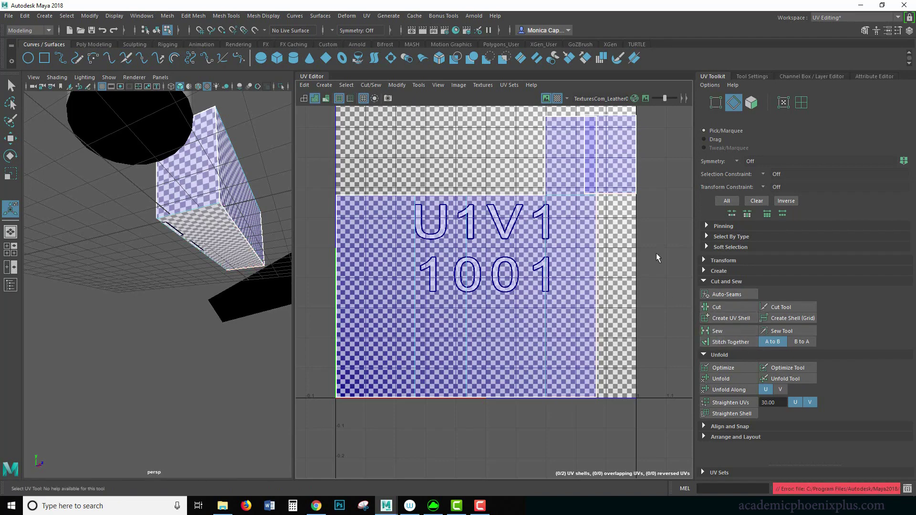
click(620, 193)
click(730, 342)
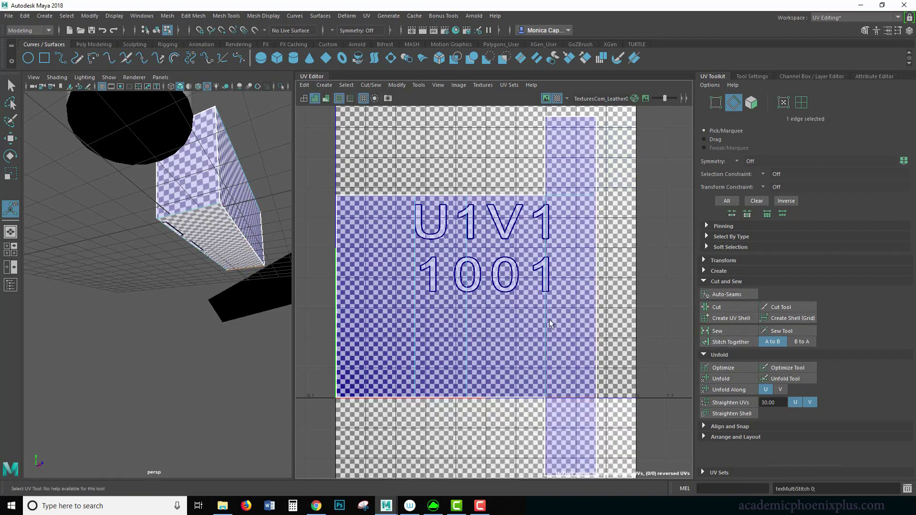
Select the box's entire UV shell, scale it down and position it inside the U1V1 tile.
scroll(534, 270, down, 2)
right_drag(497, 269, 495, 292)
click(494, 288)
double_click(495, 289)
key(r)
drag(483, 291, 488, 255)
key(w)
key(r)
key(w)
key(r)
key(w)
drag(486, 184, 485, 183)
right_drag(210, 177, 168, 156)
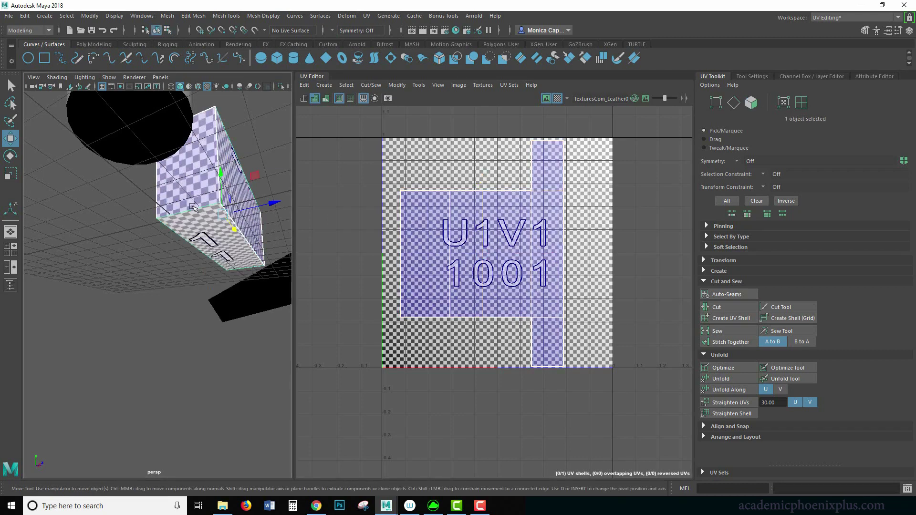
Select the sphere, delete its construction history and freeze its transformations.
alt+middle_drag(162, 235, 241, 274)
alt+right_drag(241, 274, 101, 231)
click(98, 227)
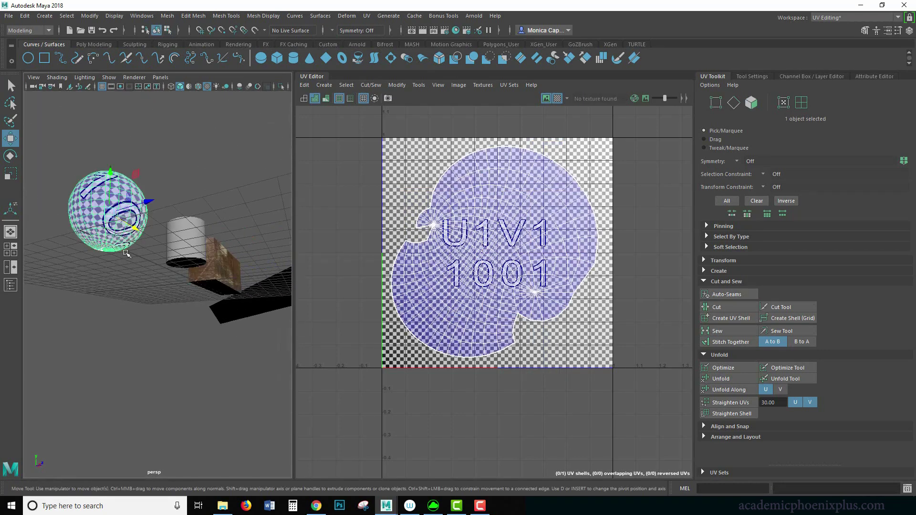
click(162, 263)
key(ctrl+z)
click(24, 16)
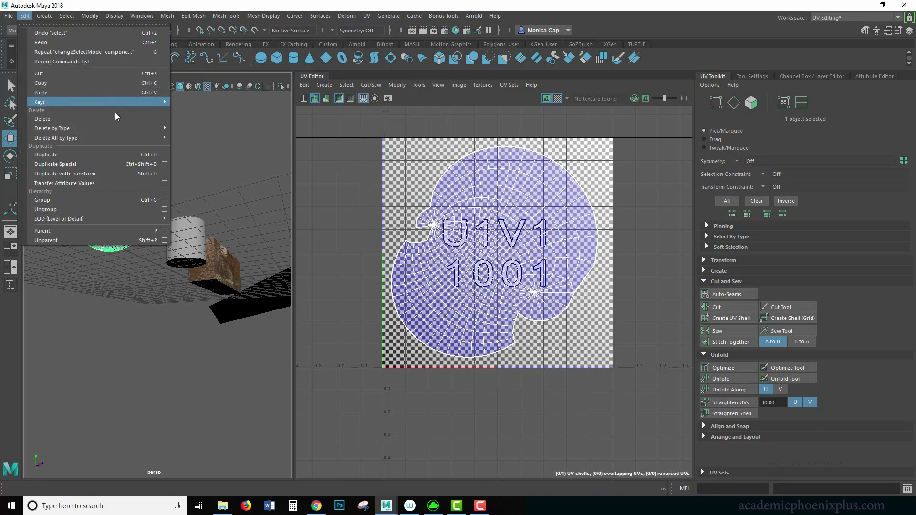
mouse_move(119, 128)
click(189, 137)
click(89, 16)
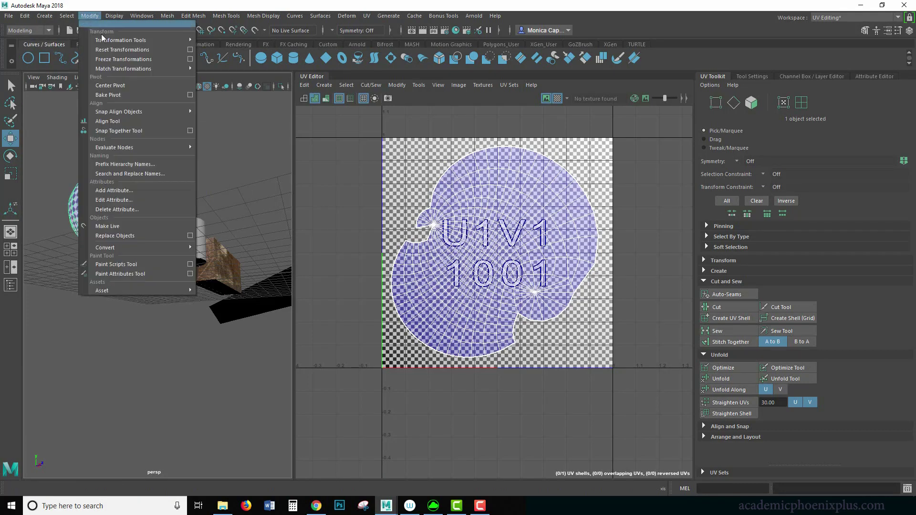
click(114, 59)
Apply an automatic UV projection to the sphere and frame the resulting shells in the UV layout.
click(367, 16)
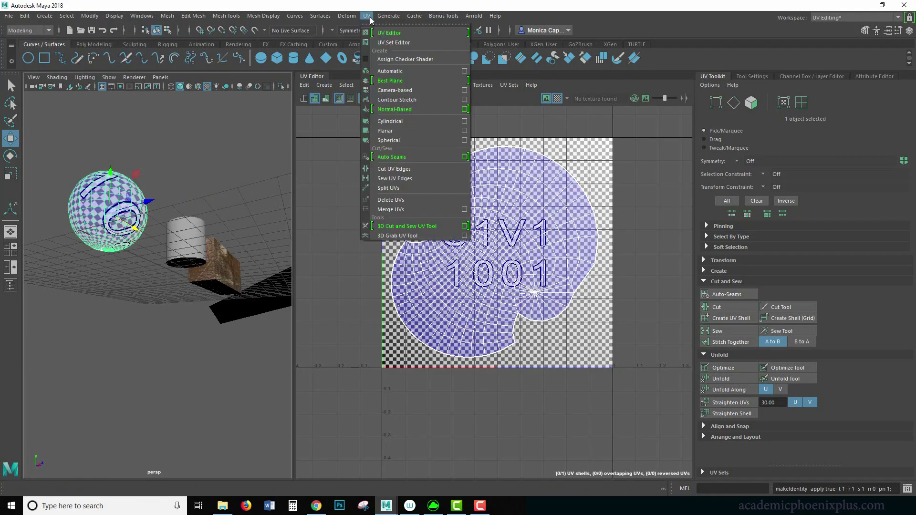
click(395, 76)
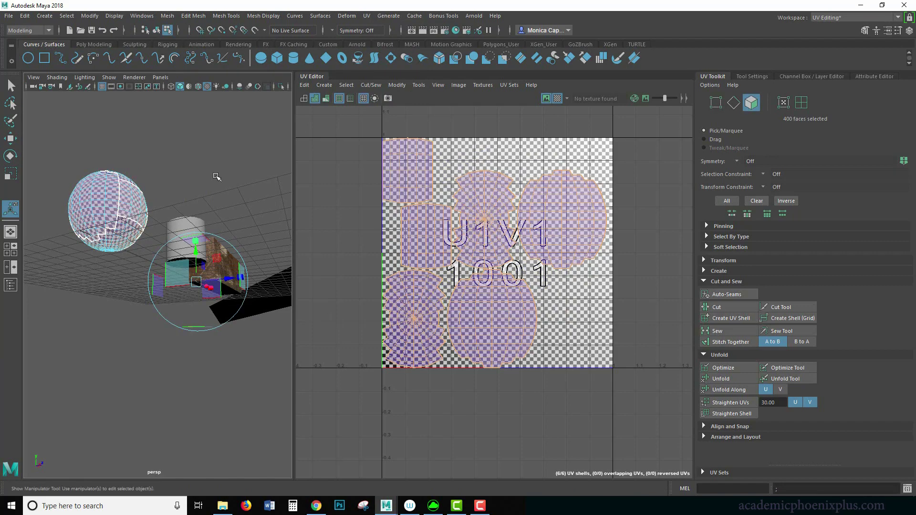
click(546, 296)
scroll(537, 286, up, 2)
key(f)
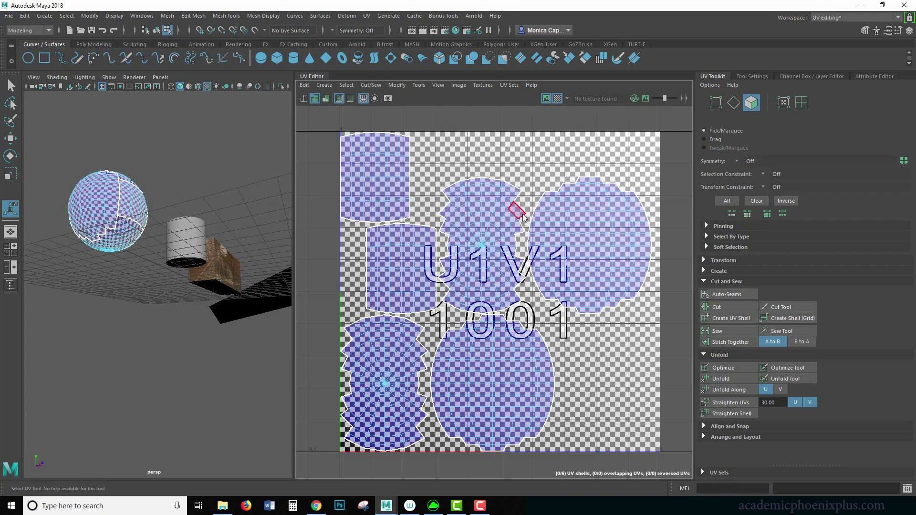
Select shared border edges of the upper jagged shell and its neighbouring round shell, and stitch the two together.
right_drag(522, 217, 512, 248)
click(514, 258)
shift+click(521, 258)
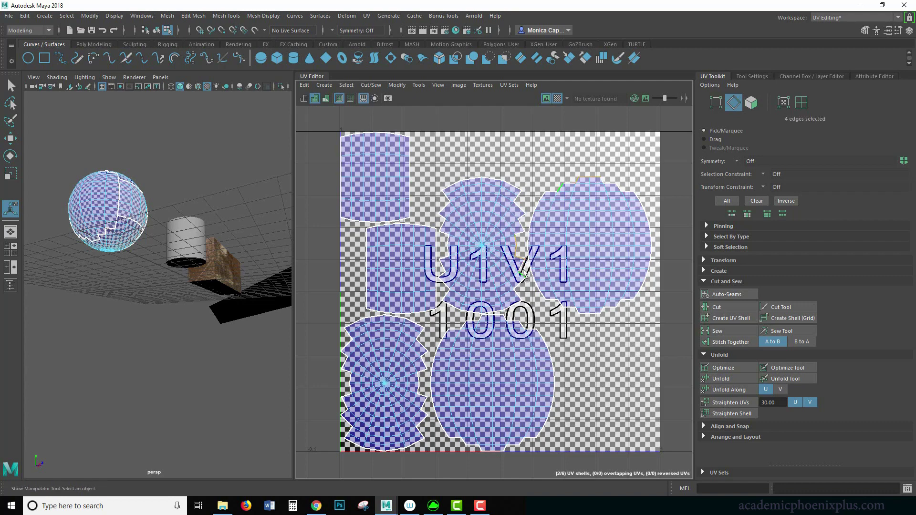
shift+click(523, 218)
click(721, 342)
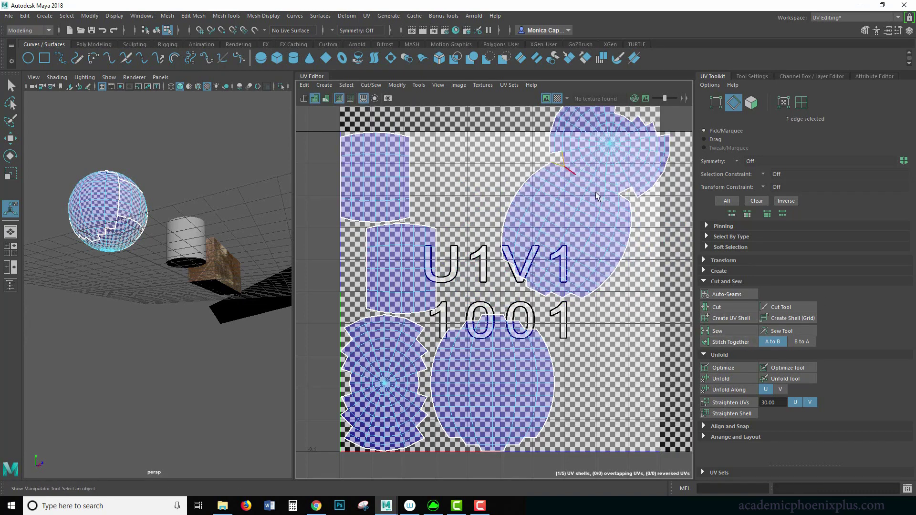
Sew the leftover open edges at both ends of the seam between the jagged shell and the round shell.
click(602, 235)
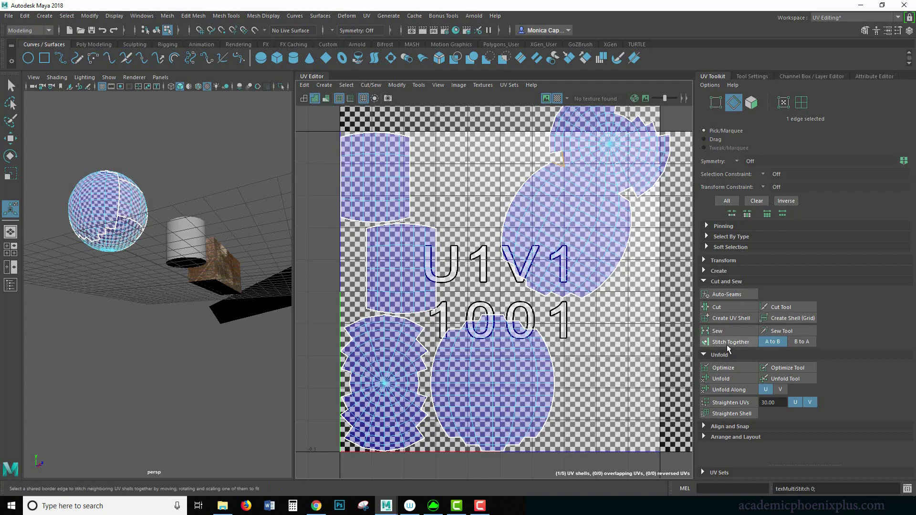
click(572, 202)
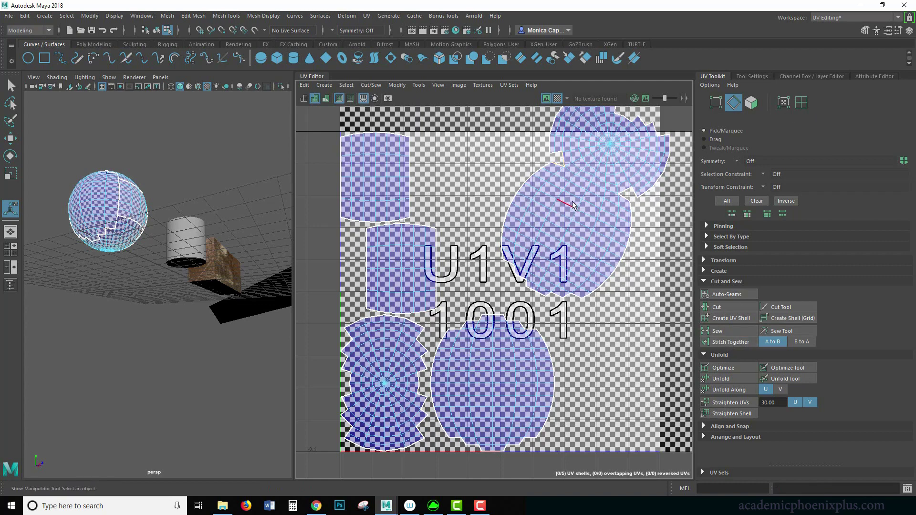
click(562, 163)
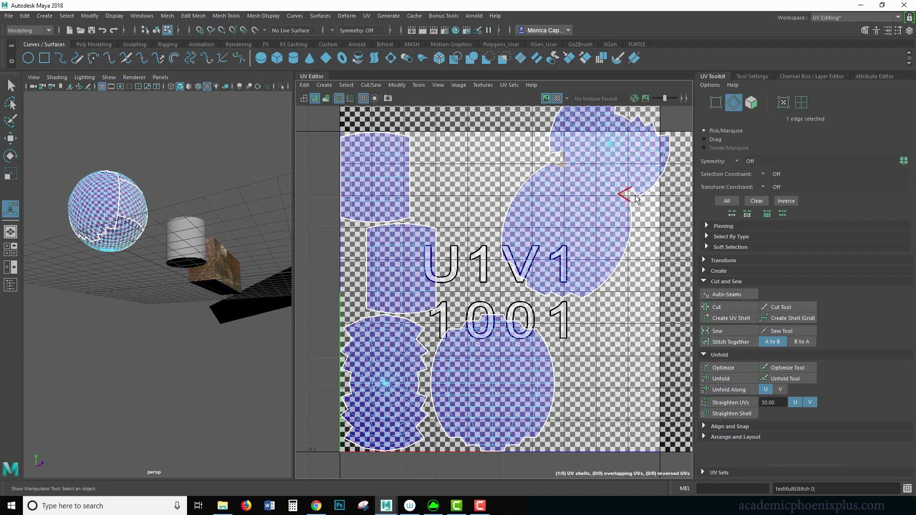
click(731, 329)
key(w)
click(626, 193)
key(g)
Stitch the lower barrel-shaped shell onto the bottom edges of the lower jagged shell.
click(452, 260)
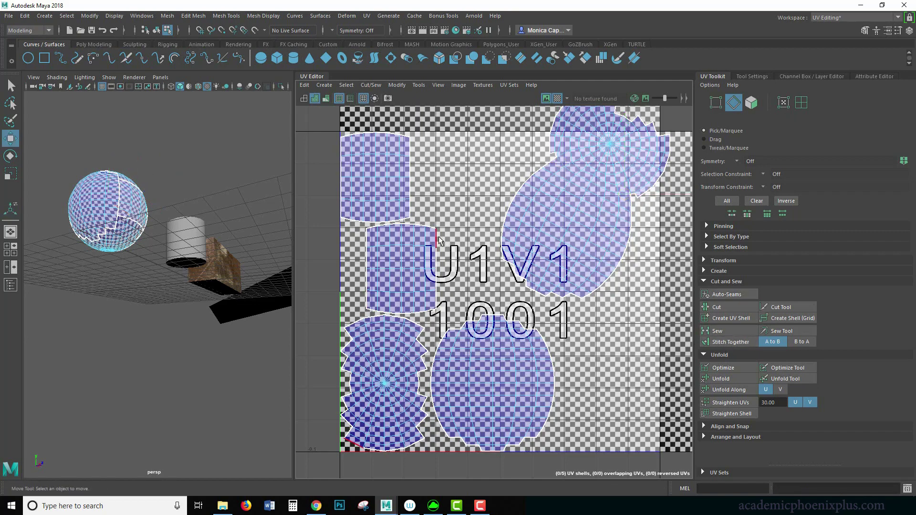
click(437, 240)
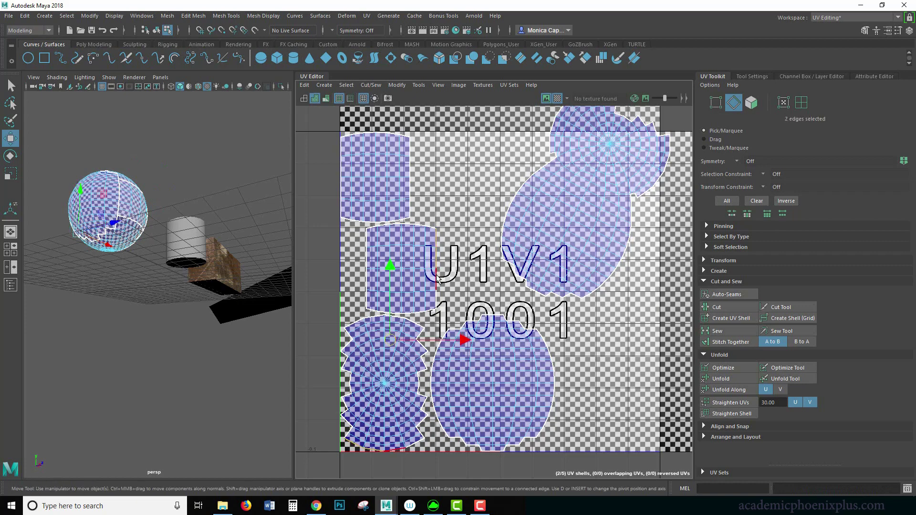
shift+click(436, 301)
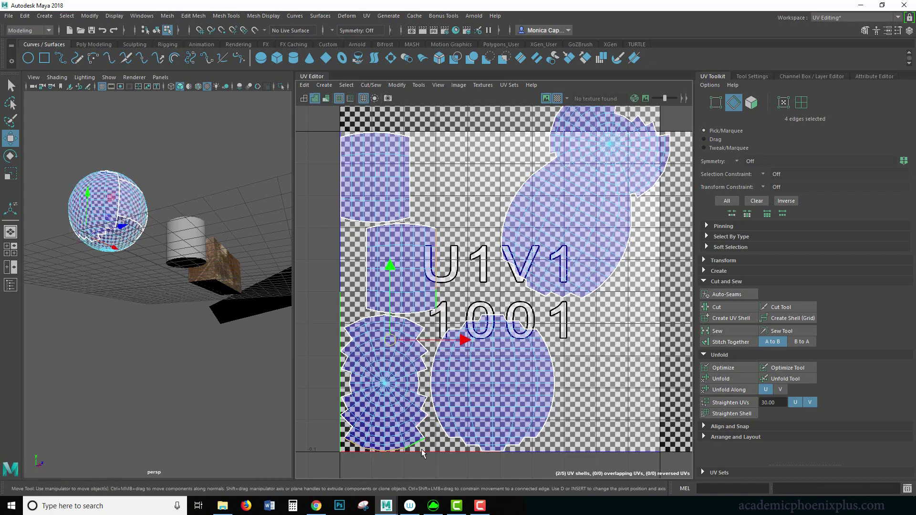
click(734, 342)
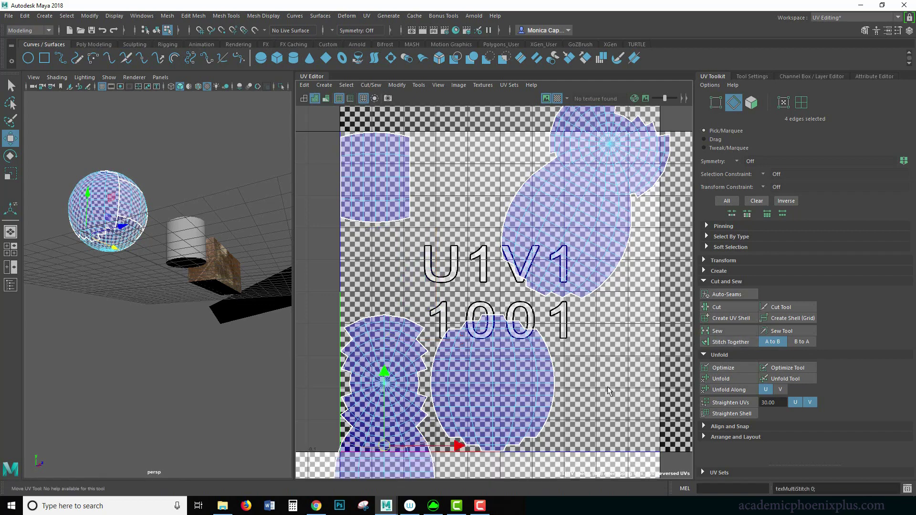
Select three edges along the top of the lower jagged shell and stitch the remaining barrel-shaped shell onto them.
click(410, 321)
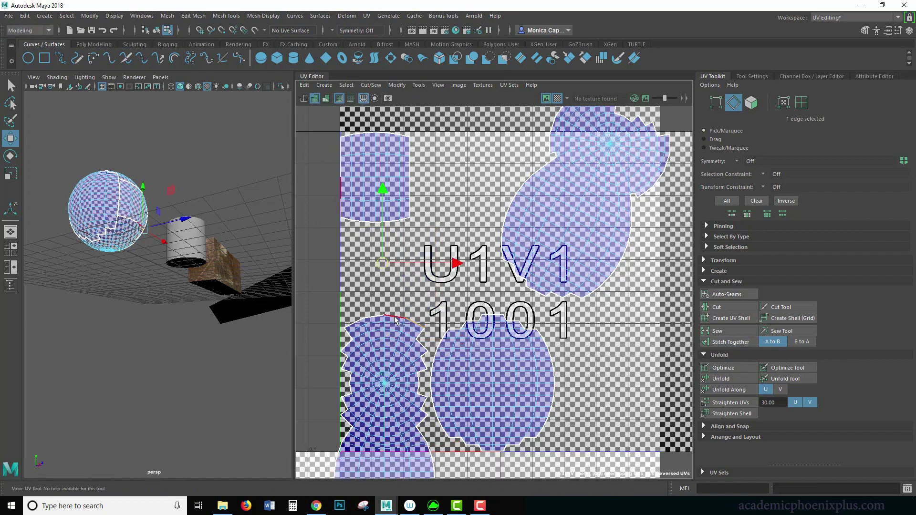
shift+click(378, 320)
shift+click(368, 325)
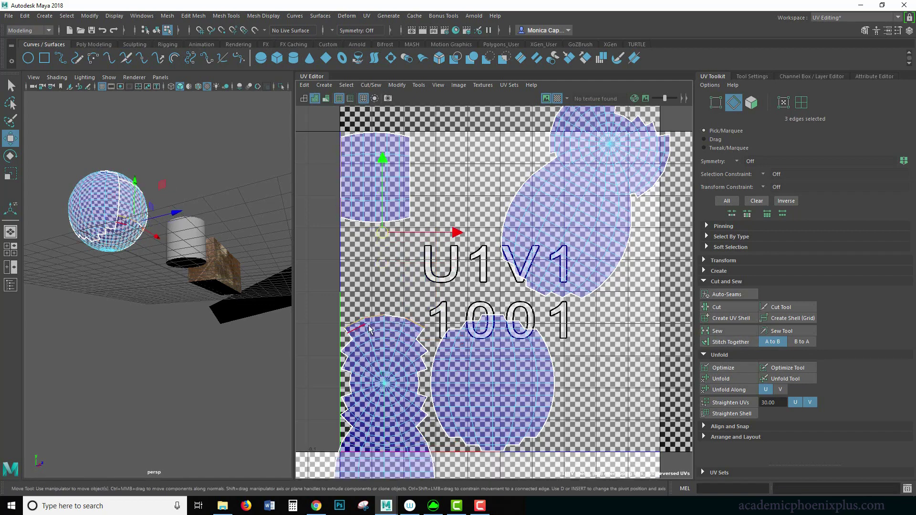
click(730, 342)
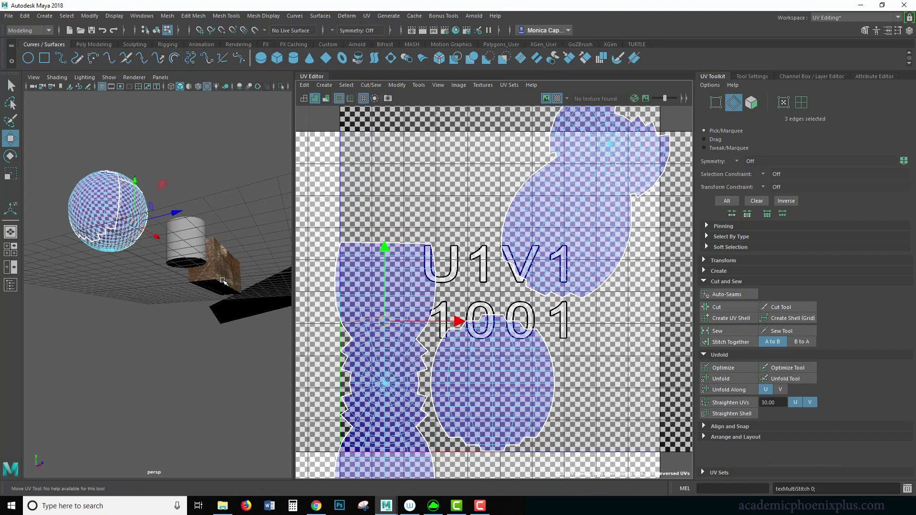
Stitch the joined round-and-jagged shell onto the right side of the barrel-ended shell, and sew a leftover edge at that seam.
mouse_move(151, 271)
alt+mouse_down()
mouse_move(110, 296)
mouse_move(90, 290)
mouse_move(155, 249)
mouse_move(105, 247)
alt+mouse_up()
scroll(164, 257, up, 5)
mouse_move(162, 251)
alt+mouse_down()
mouse_move(131, 253)
mouse_move(177, 254)
mouse_move(164, 253)
alt+mouse_up()
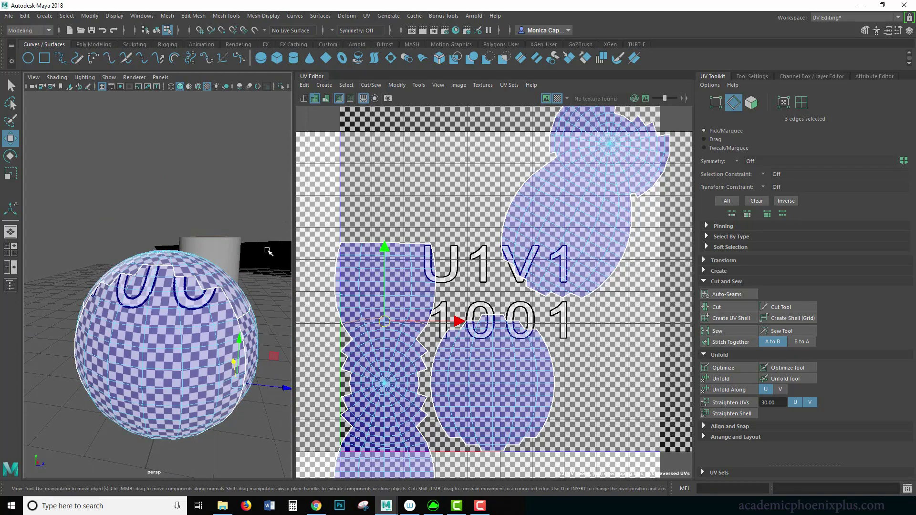
alt+middle_drag(549, 331, 580, 281)
scroll(563, 267, down, 1)
alt+middle_drag(541, 241, 541, 214)
click(464, 274)
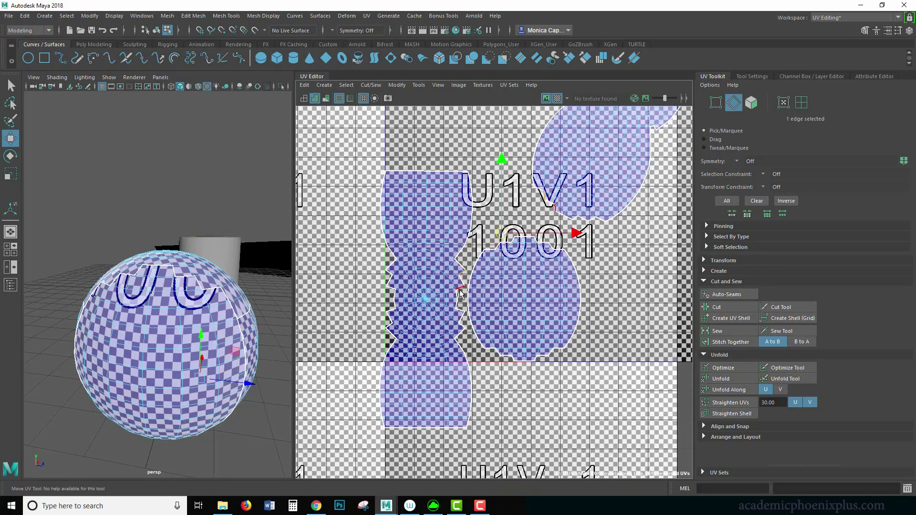
shift+click(461, 290)
shift+click(457, 300)
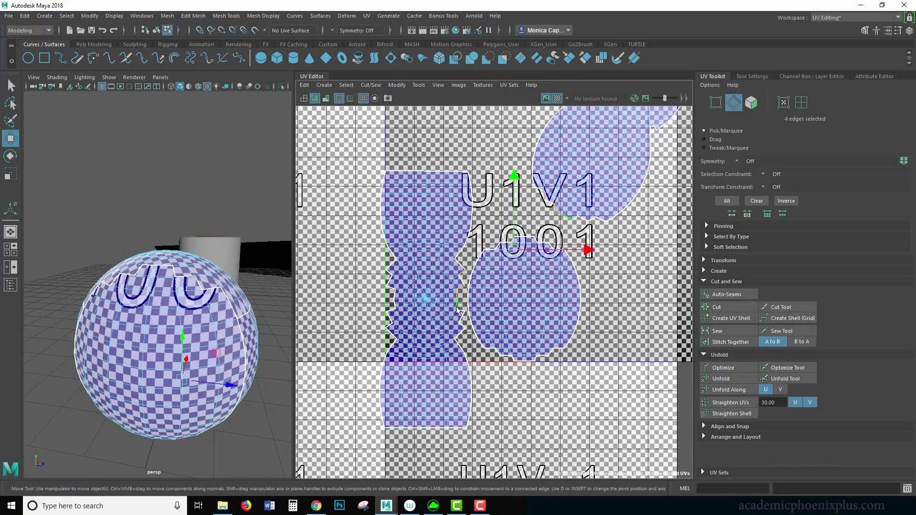
shift+click(460, 311)
shift+click(462, 317)
shift+click(462, 325)
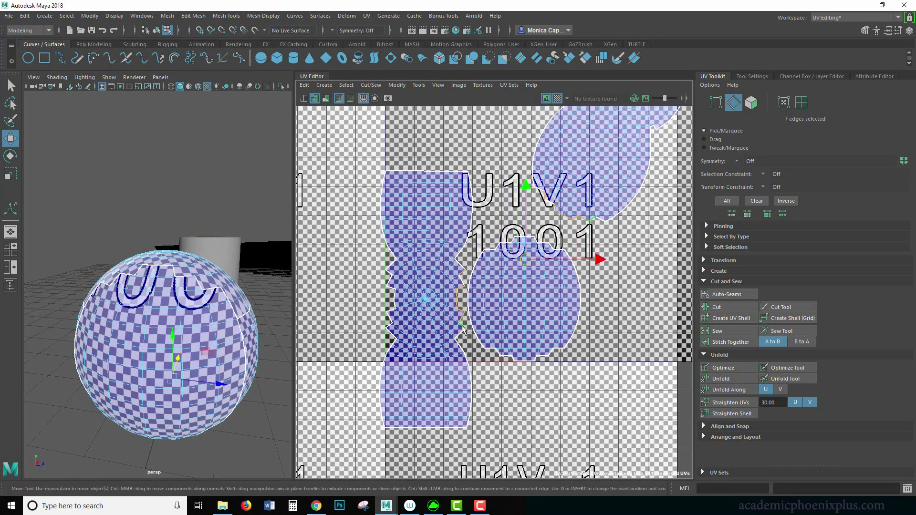
ctrl+click(462, 280)
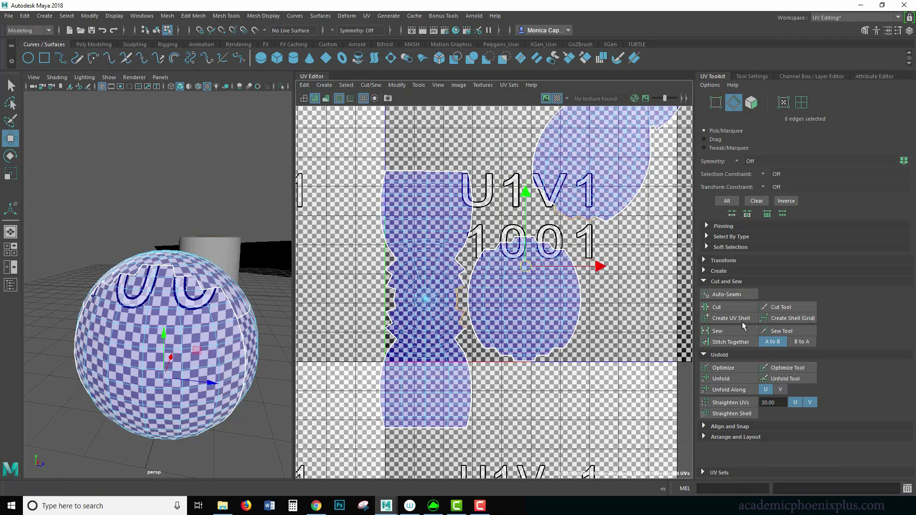
click(724, 342)
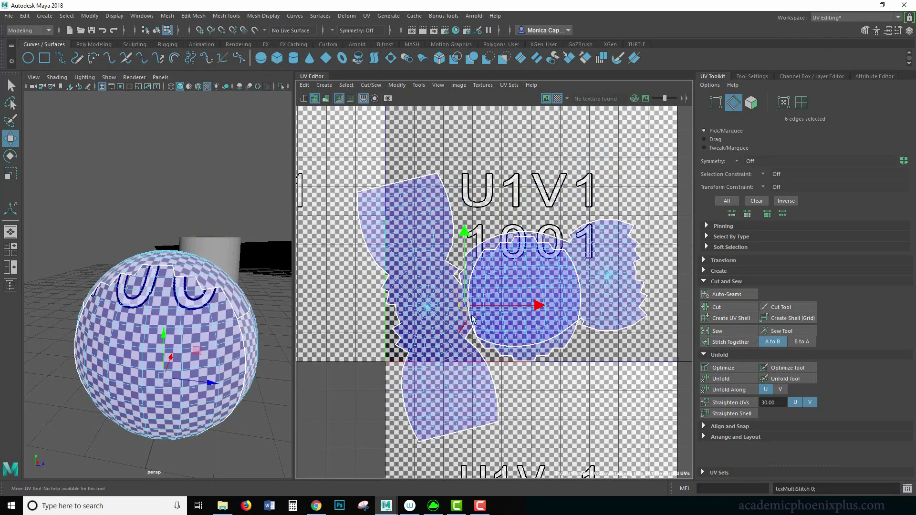
click(458, 279)
click(710, 329)
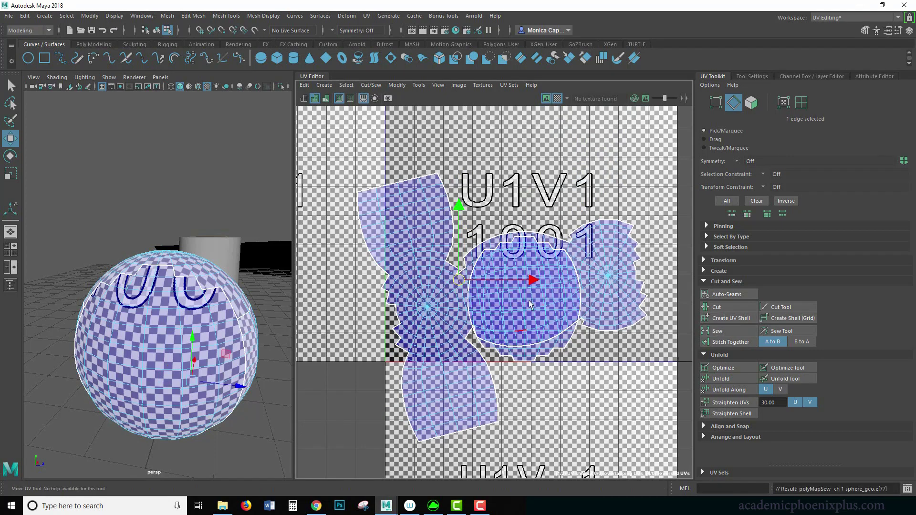
Select the jagged edges on the left side of the joined shell and stitch the last round shell onto them.
click(396, 319)
shift+click(392, 305)
shift+click(386, 298)
shift+click(387, 290)
shift+click(395, 327)
shift+click(397, 333)
shift+click(397, 342)
shift+click(401, 351)
shift+click(404, 356)
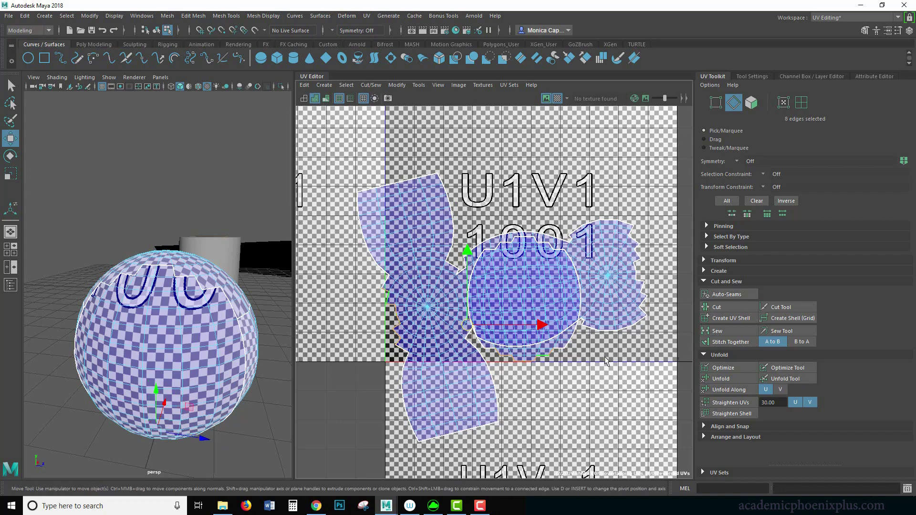
click(729, 342)
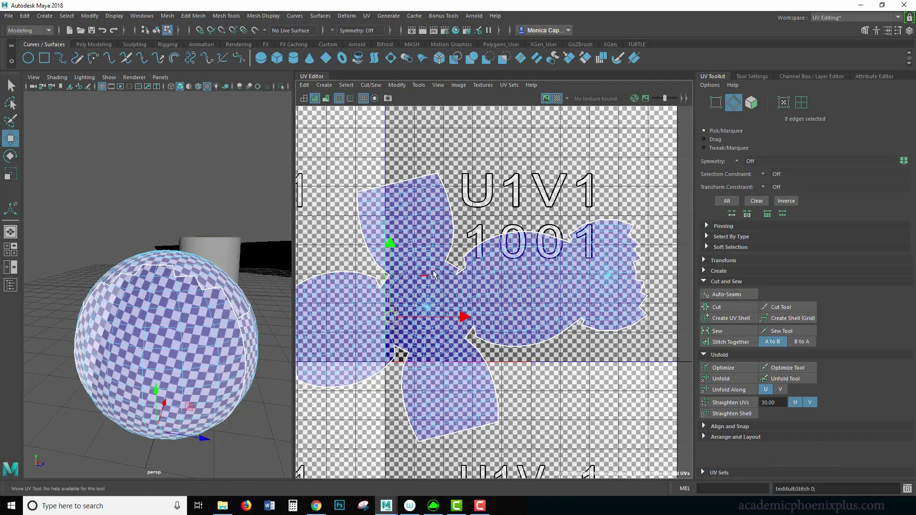
Sew the open notch edges at the corners between the four arms of the cross-shaped shell.
click(459, 269)
click(730, 331)
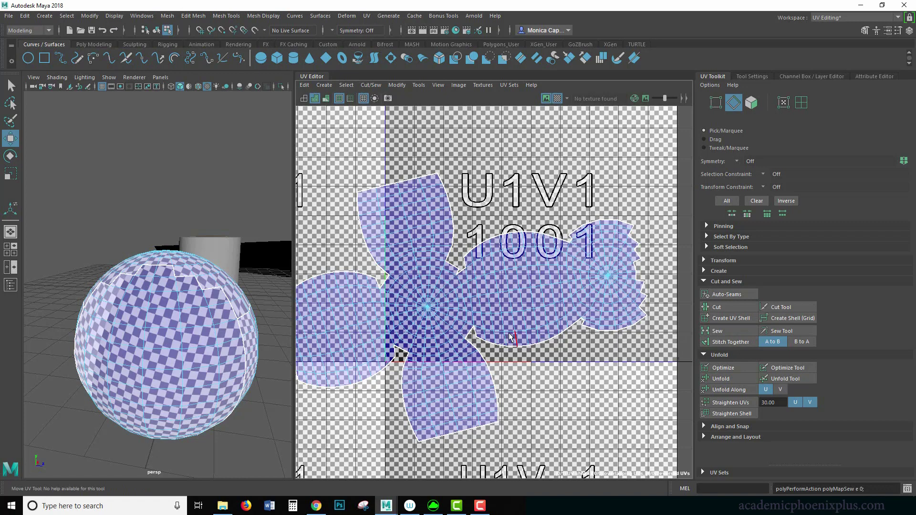
click(469, 334)
key(g)
double_click(381, 292)
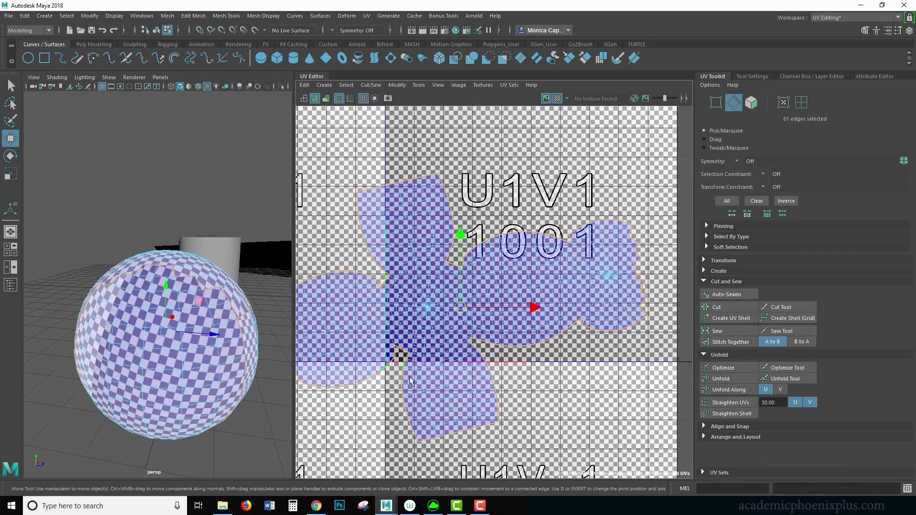
click(396, 398)
click(399, 351)
key(g)
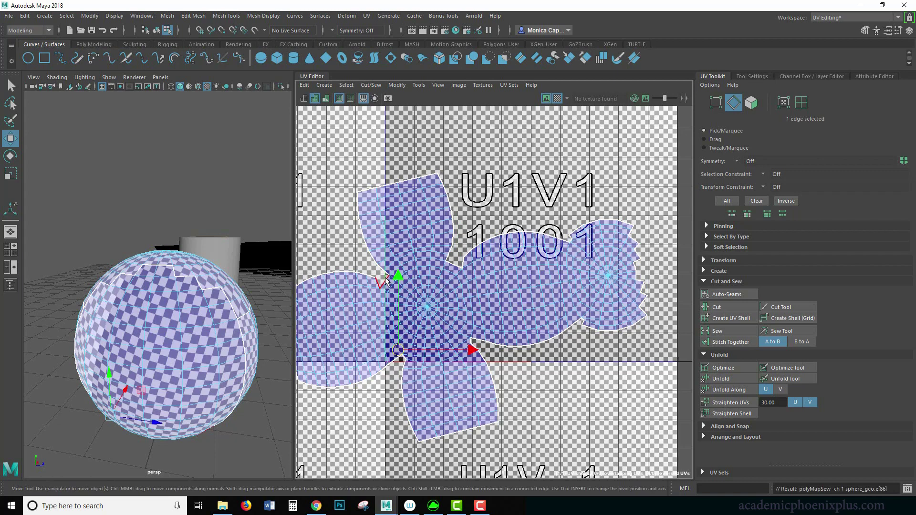
click(385, 280)
key(g)
Select the sphere's whole UV shell, scale it down, rotate it level and position it inside the U1V1 tile.
right_drag(432, 302, 438, 328)
double_click(449, 316)
key(r)
drag(462, 311, 435, 313)
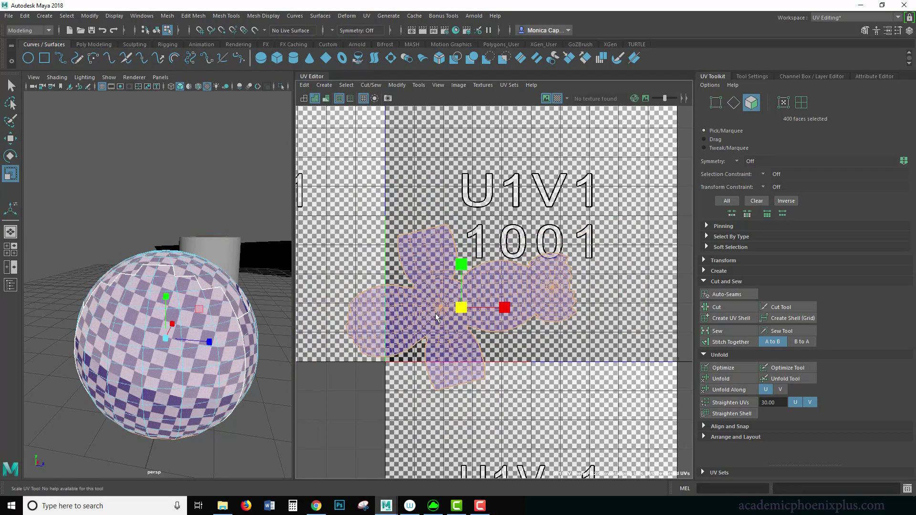
key(e)
drag(519, 266, 523, 278)
key(w)
drag(460, 304, 522, 254)
alt+middle_drag(575, 257, 537, 290)
scroll(466, 320, down, 2)
drag(536, 294, 519, 281)
key(r)
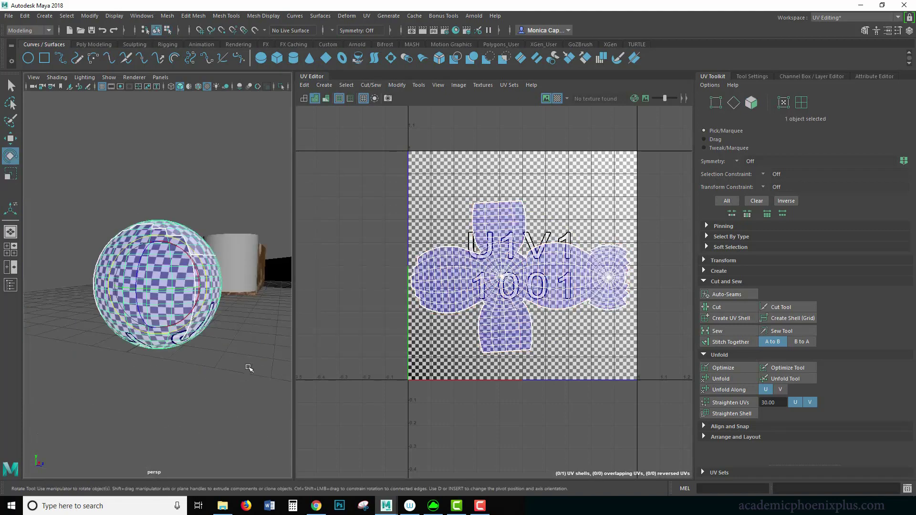
Select all faces of the sphere's UV shell and unfold it.
alt+drag(248, 366, 253, 385)
alt+drag(261, 347, 210, 276)
alt+drag(220, 366, 194, 338)
right_drag(523, 282, 524, 312)
double_click(530, 293)
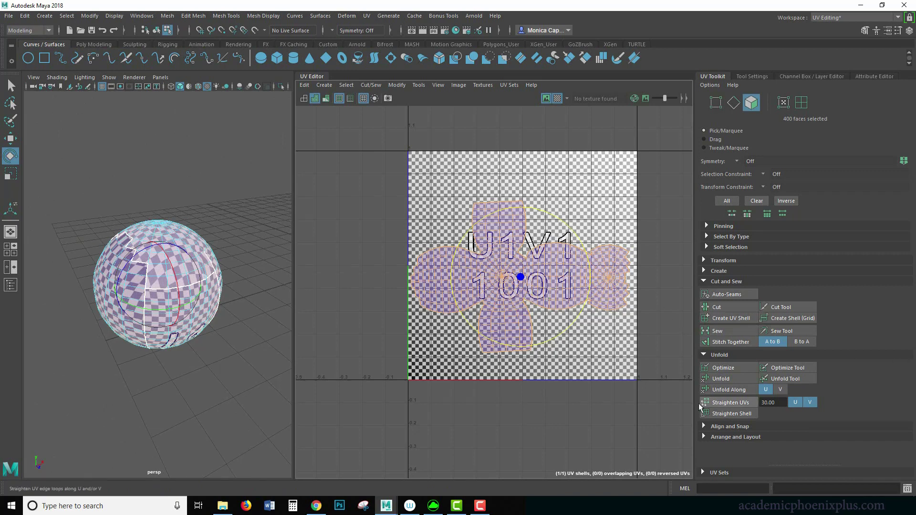
click(720, 379)
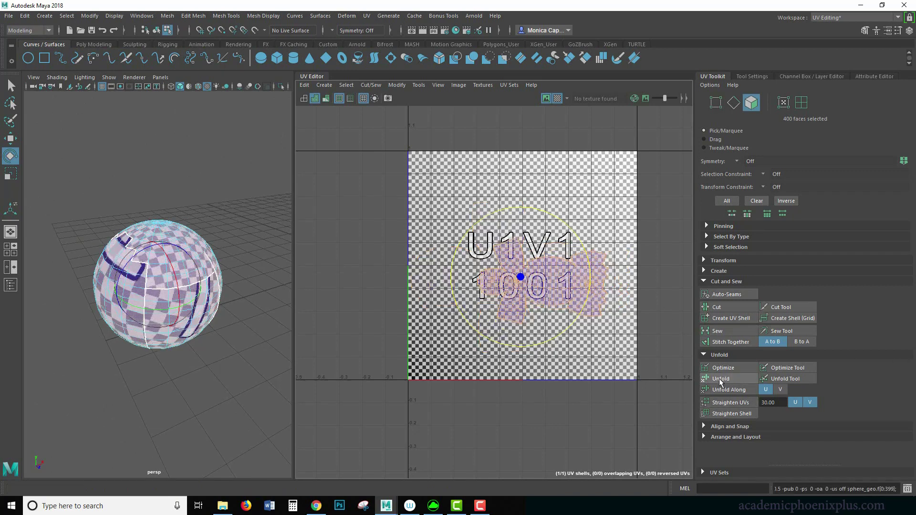
Assign the existing worn brown texture material to the sphere and turn off the checker map display.
right_drag(172, 270, 226, 231)
click(249, 289)
alt+drag(249, 290, 163, 305)
click(198, 315)
key(q)
scroll(220, 302, up, 5)
alt+drag(220, 310, 164, 325)
alt+right_drag(247, 260, 202, 255)
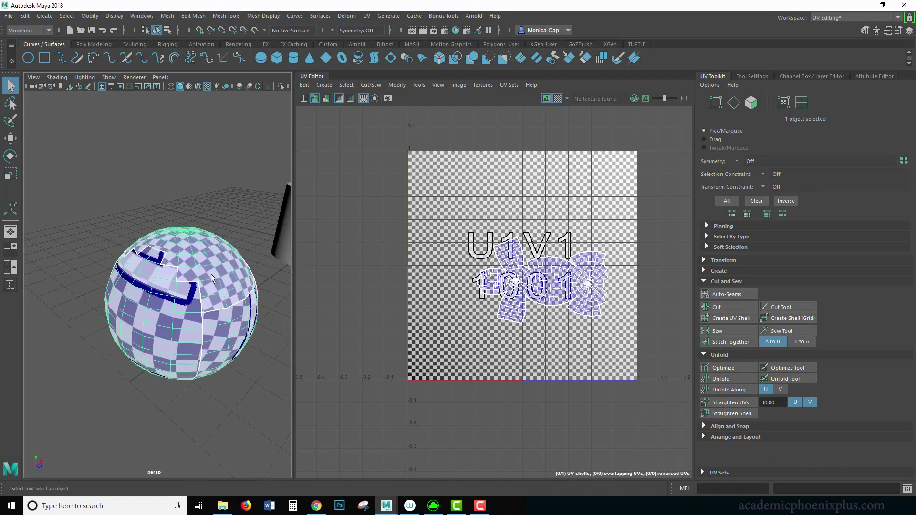
right_click(207, 272)
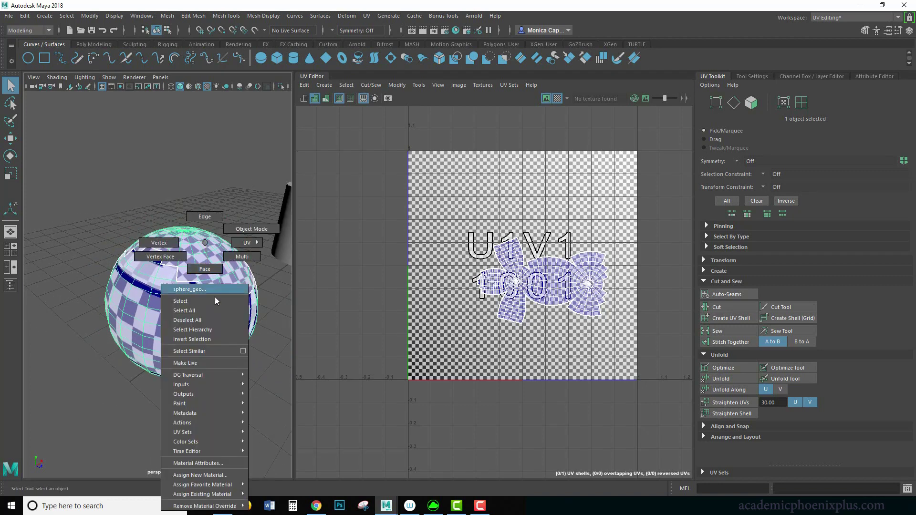
mouse_move(210, 494)
click(274, 496)
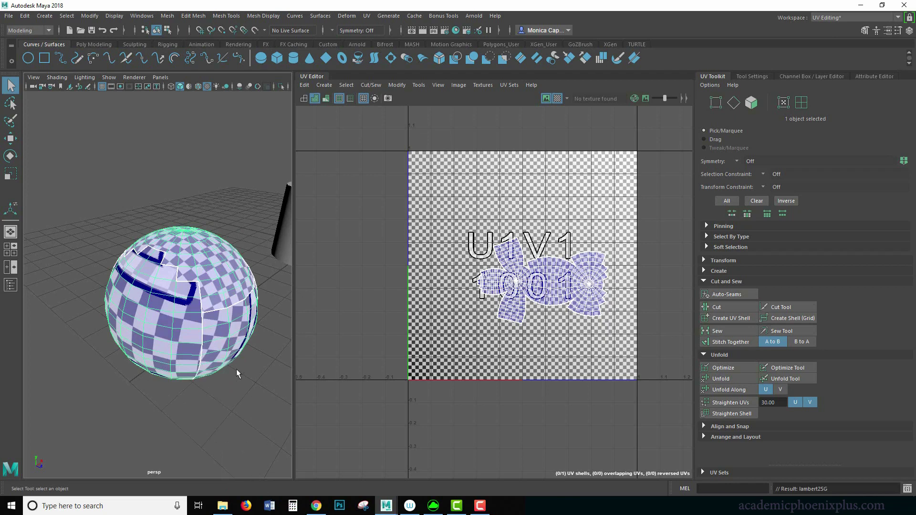
click(557, 98)
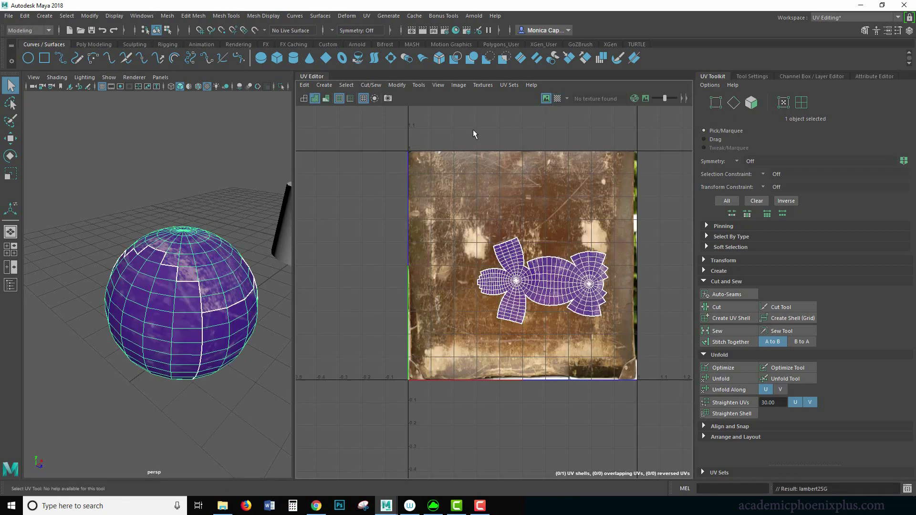
Deselect the sphere and examine its texture and seams from several sides.
click(217, 171)
alt+drag(252, 381, 194, 311)
alt+right_drag(195, 311, 247, 308)
alt+drag(247, 308, 170, 309)
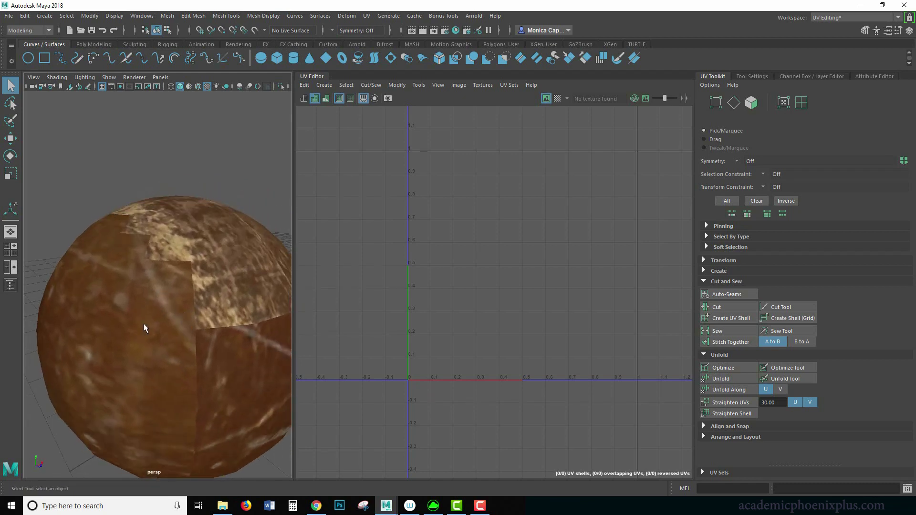
alt+drag(252, 320, 128, 303)
scroll(140, 306, down, 6)
alt+drag(208, 376, 178, 340)
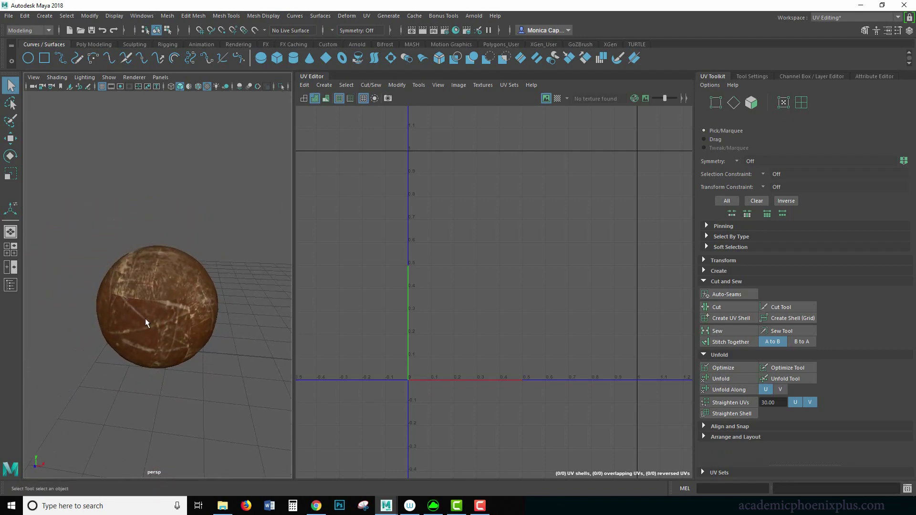
alt+drag(161, 390, 169, 288)
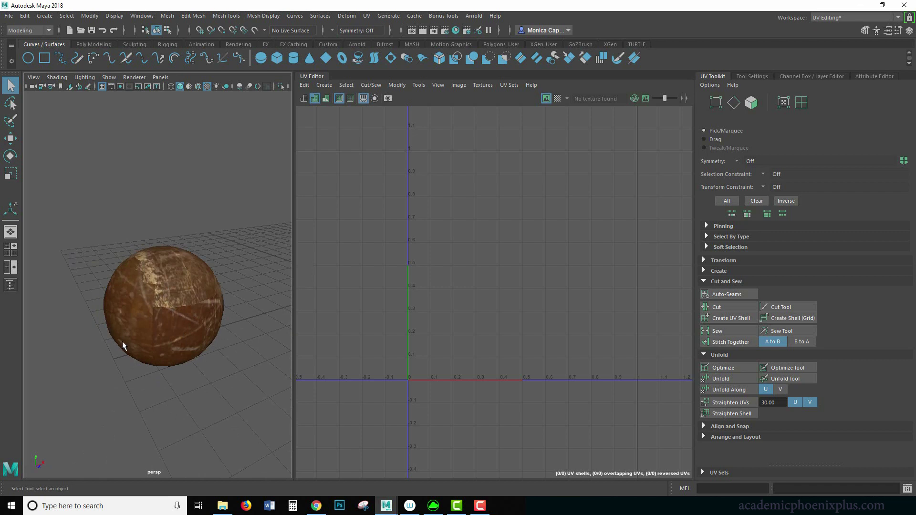
Select the sphere and undo its texture material assignment and its last UV unfold.
alt+drag(121, 364, 134, 321)
alt+drag(193, 273, 221, 283)
click(233, 251)
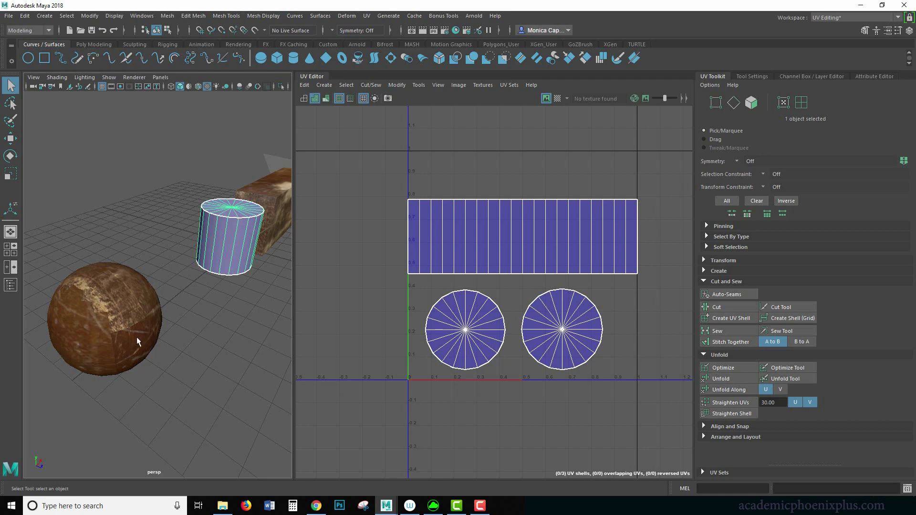
click(124, 356)
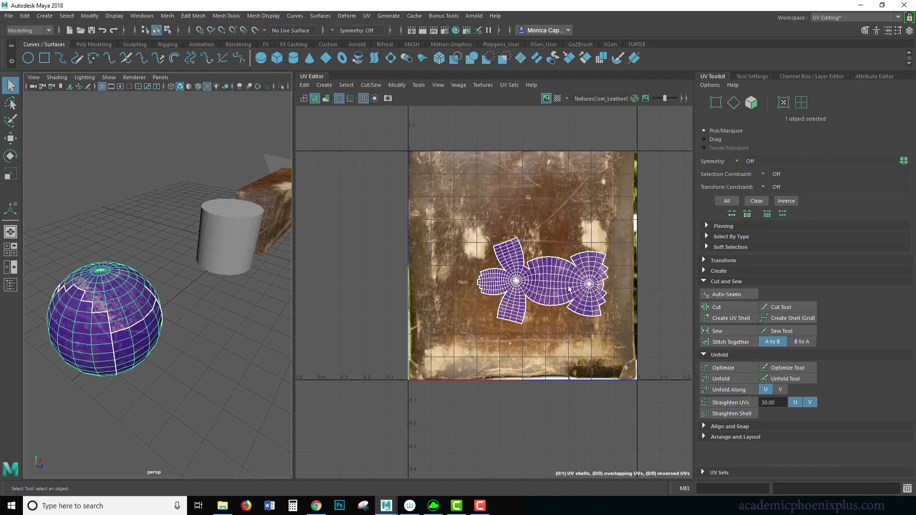
key(ctrl+z)
key(ctrl+z)
key(ctrl+z)
key(ctrl+z)
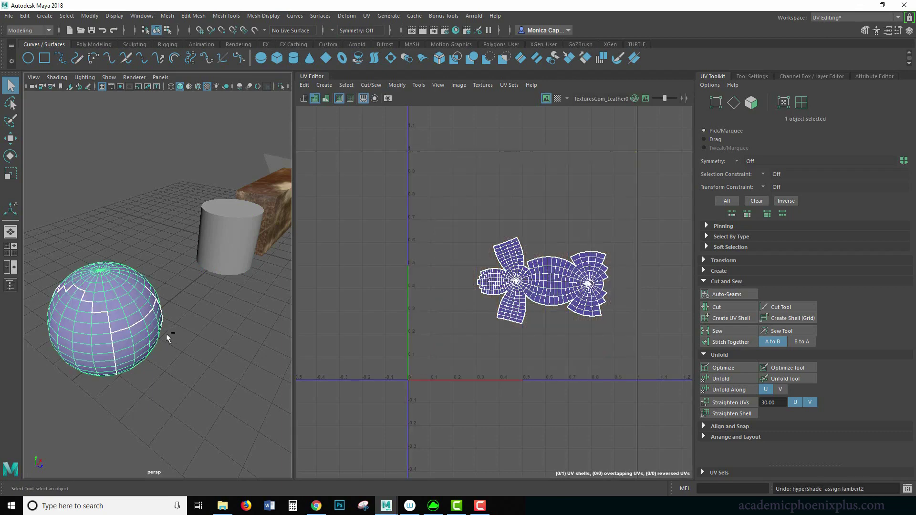
key(ctrl+z)
key(ctrl+z)
key(ctrl+z)
key(ctrl+z)
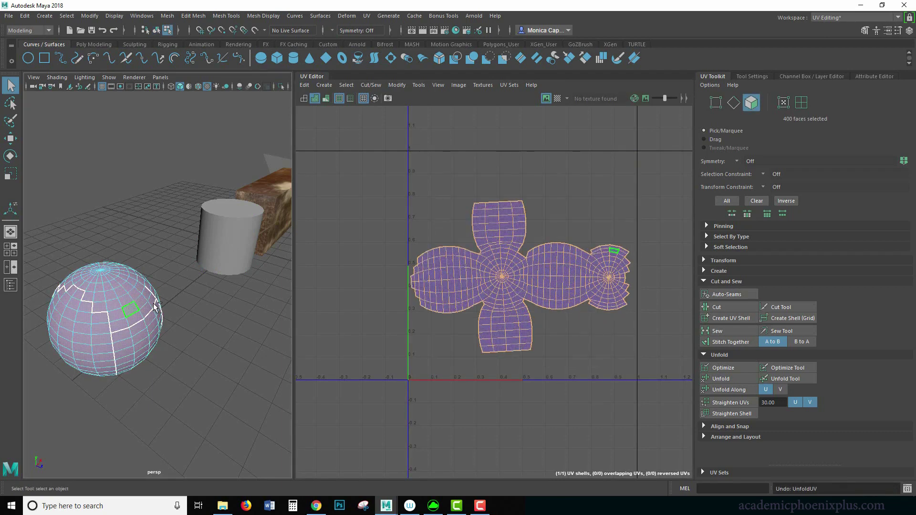
Return the sphere to object mode, assign the existing lambert2 material and examine the texture on its surface.
right_click(101, 301)
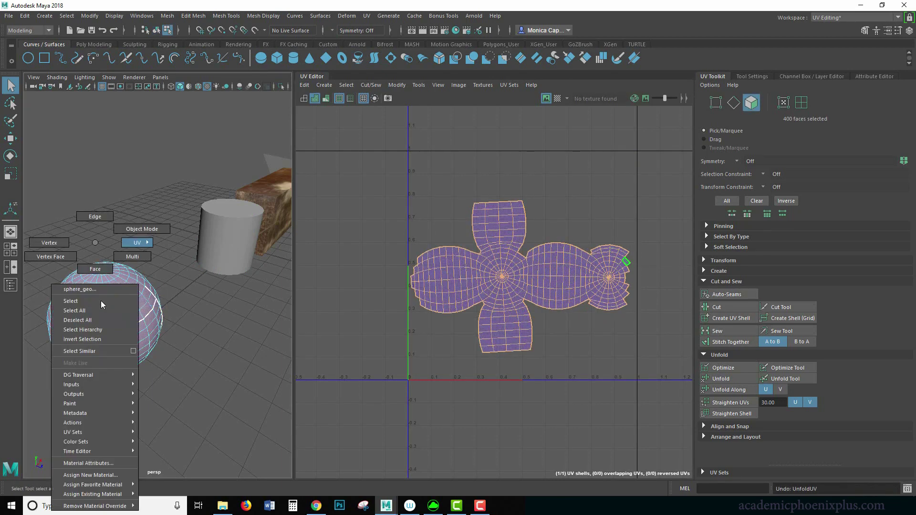
click(137, 242)
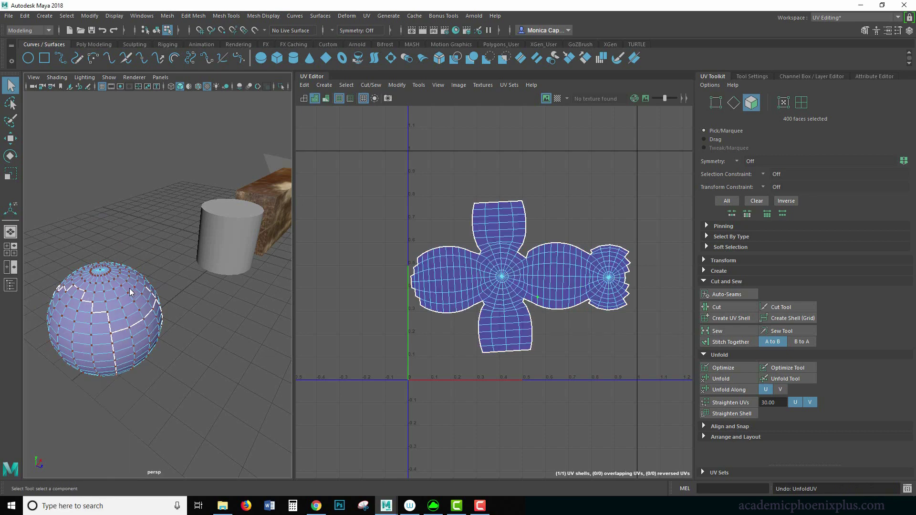
right_click(131, 287)
click(171, 229)
right_click(114, 311)
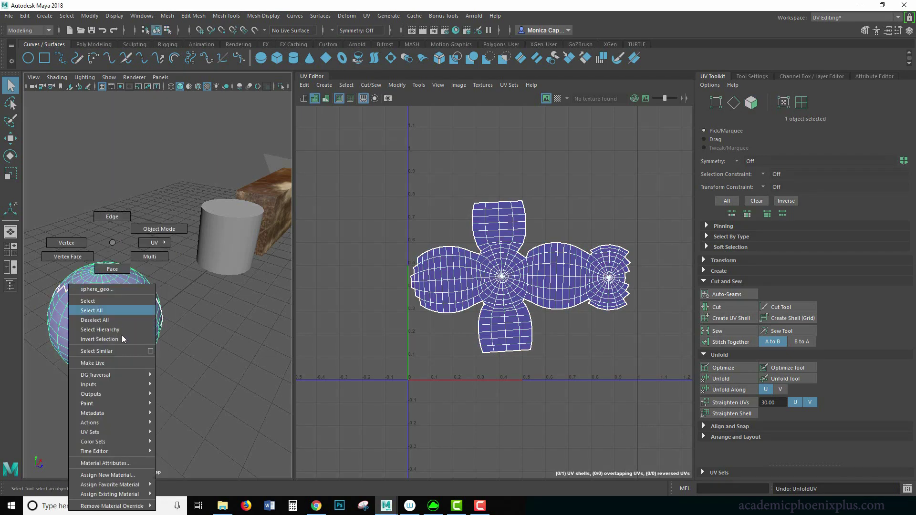
mouse_move(152, 494)
click(184, 496)
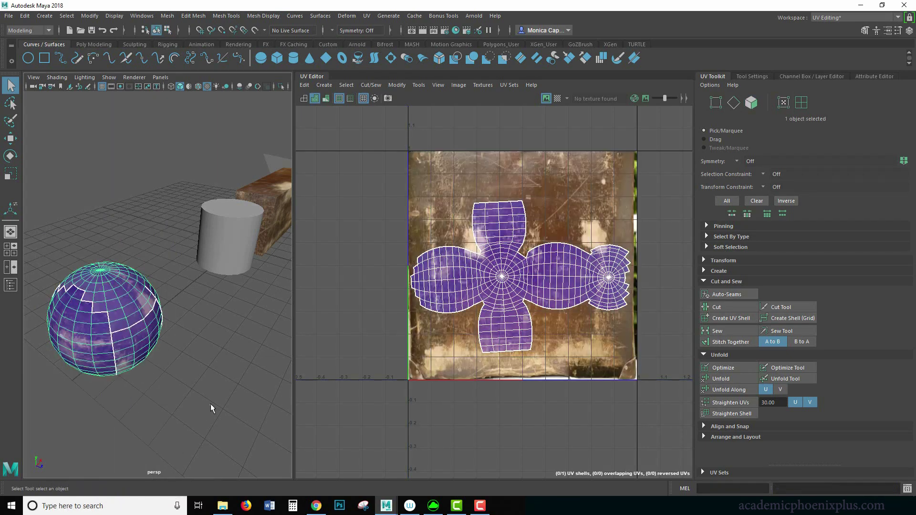
mouse_move(118, 364)
alt+mouse_down()
mouse_move(141, 376)
mouse_move(195, 355)
mouse_move(149, 347)
mouse_move(95, 308)
mouse_move(165, 298)
mouse_move(370, 333)
mouse_move(323, 350)
mouse_move(105, 373)
alt+mouse_up()
alt+drag(190, 335, 144, 322)
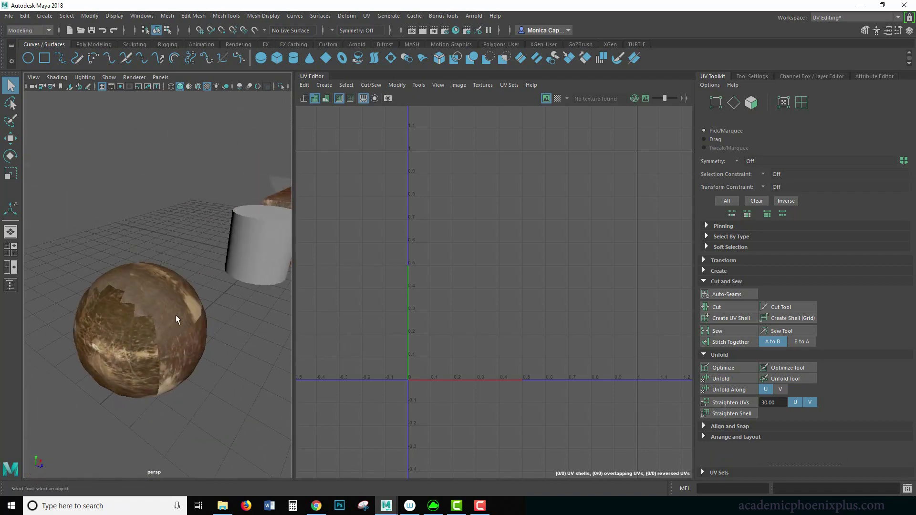
Assign the existing lambert2 material to the plane and the cylinder, then clear the selection.
right_drag(184, 241, 262, 484)
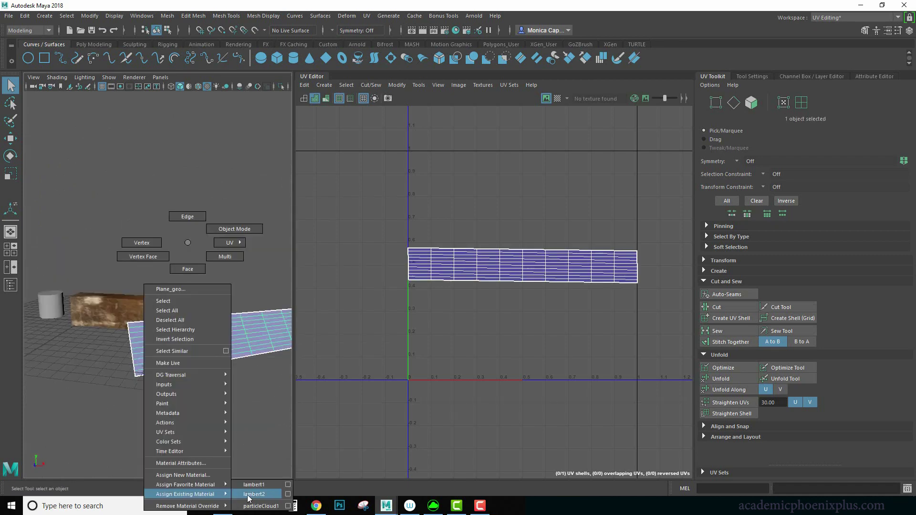
click(57, 305)
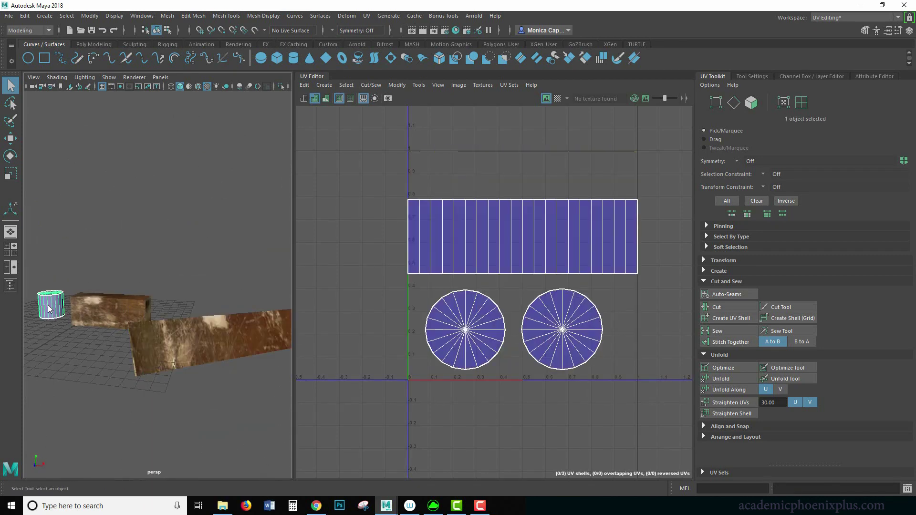
right_drag(49, 309, 141, 495)
click(150, 414)
alt+middle_drag(195, 365, 221, 374)
alt+drag(234, 375, 233, 321)
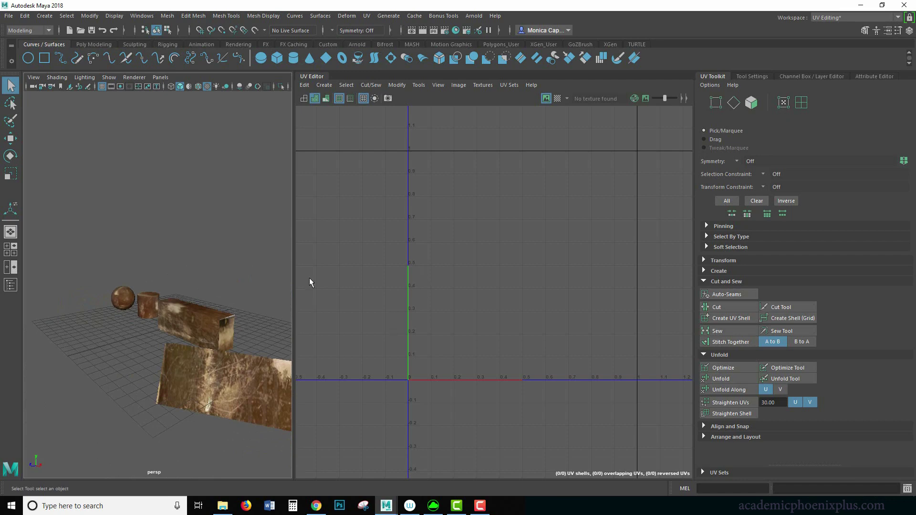
Select the sphere, cylinder, box and plane and switch to the Maya Classic workspace.
click(836, 17)
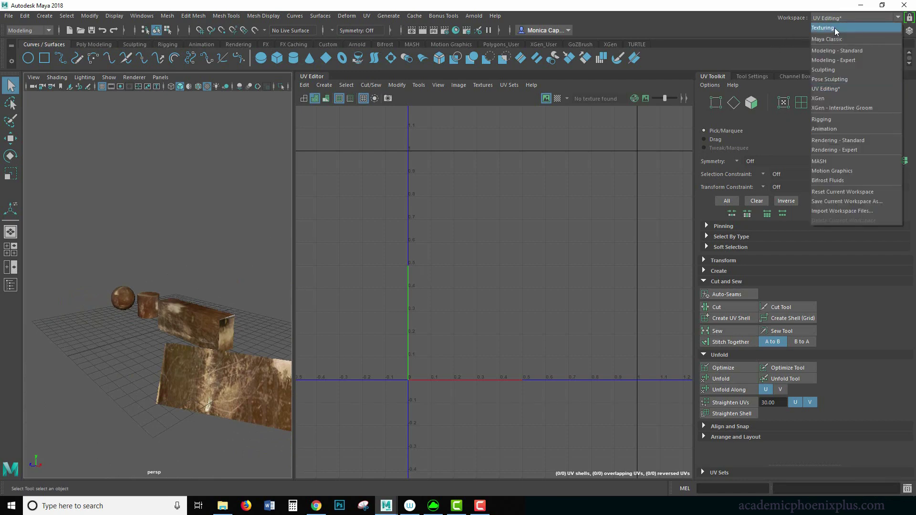
click(554, 102)
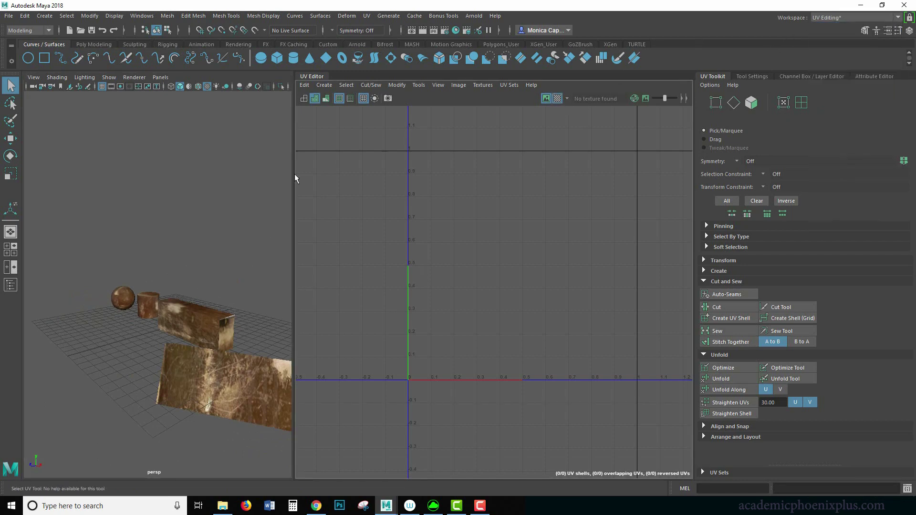
drag(90, 253, 306, 357)
drag(306, 356, 312, 362)
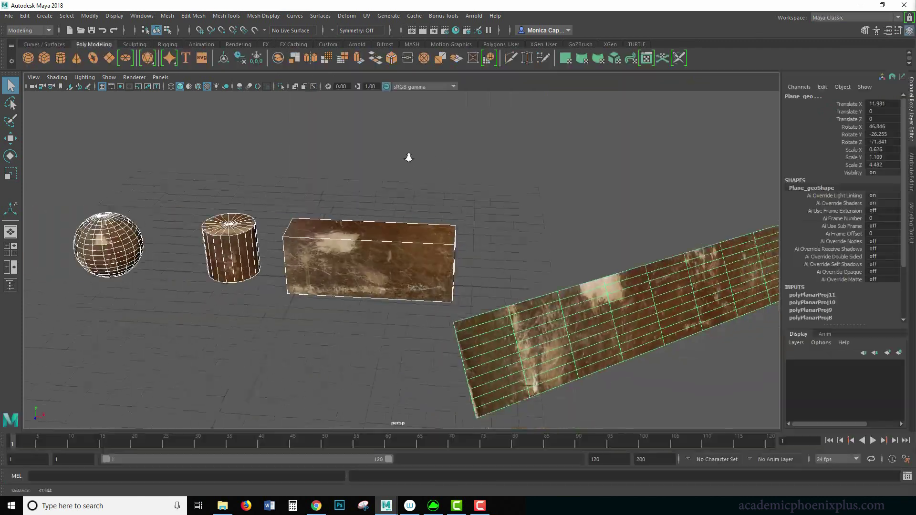
alt+drag(409, 158, 493, 143)
click(366, 17)
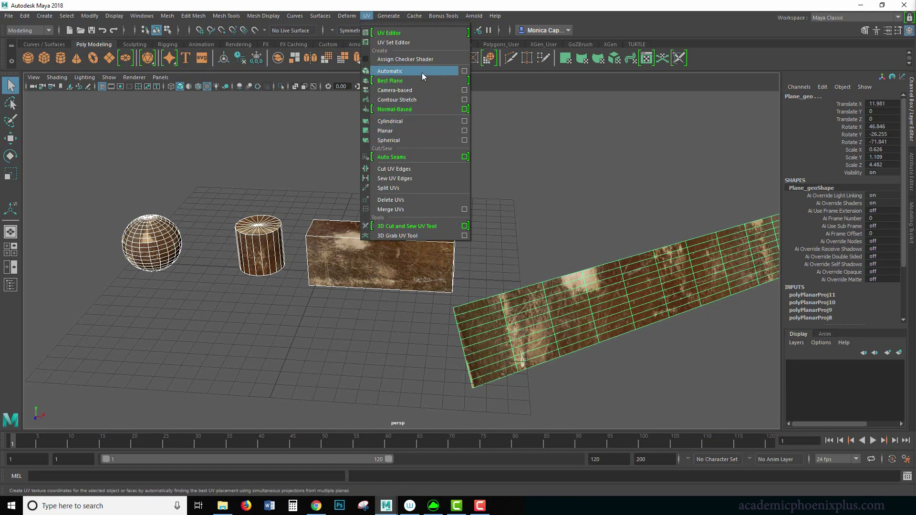
click(602, 166)
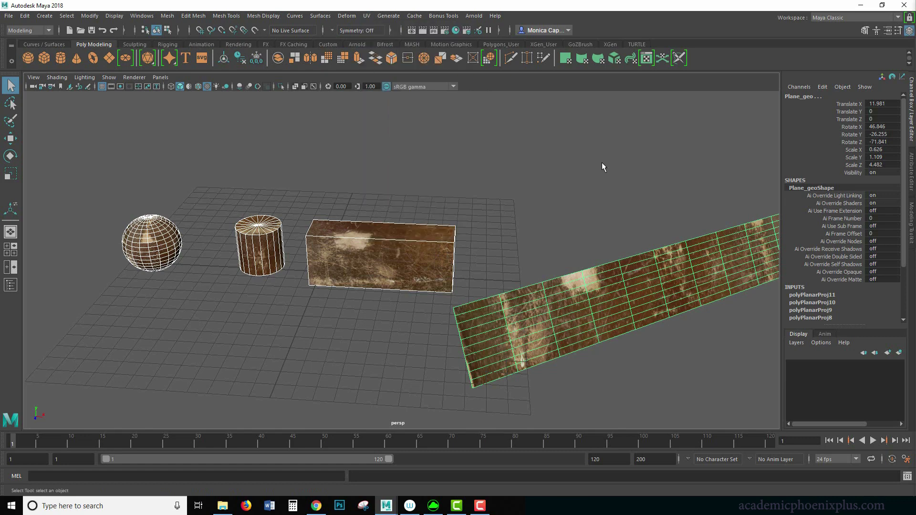
click(477, 232)
click(608, 306)
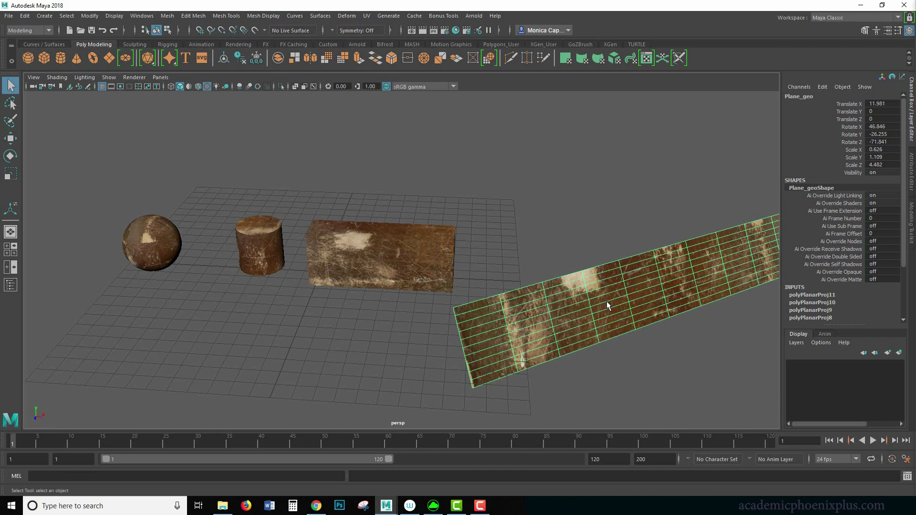
click(398, 280)
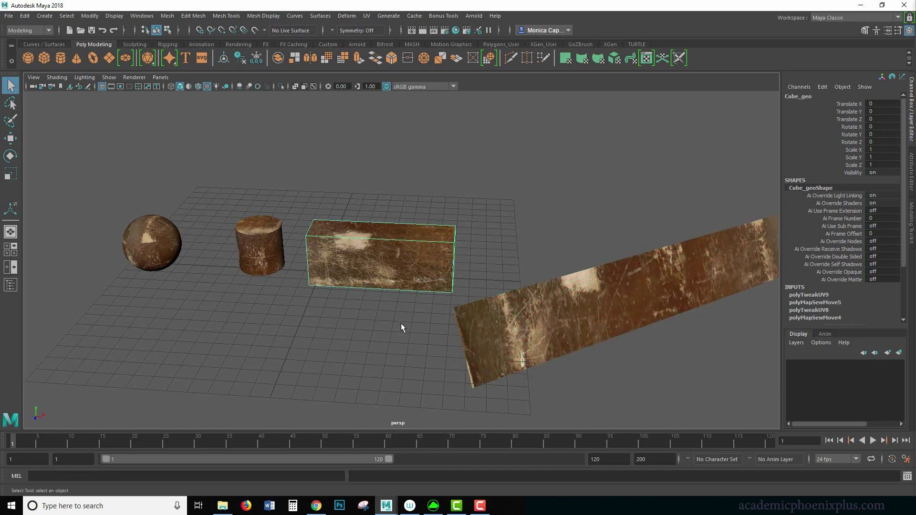
click(402, 328)
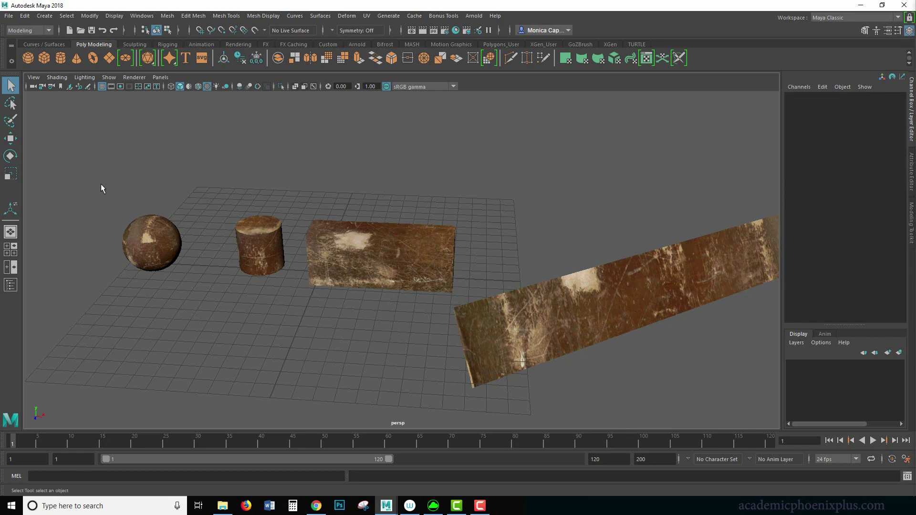
drag(101, 188, 596, 310)
click(101, 224)
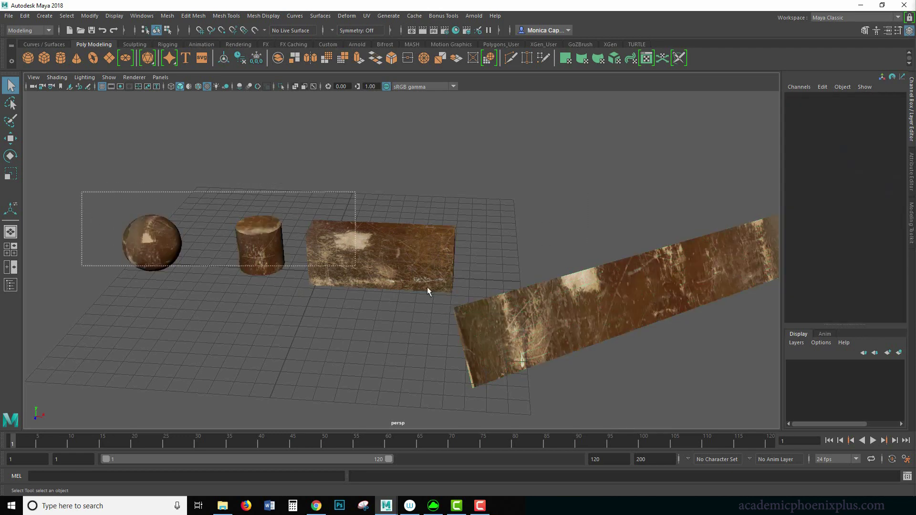
drag(466, 300, 452, 349)
click(401, 332)
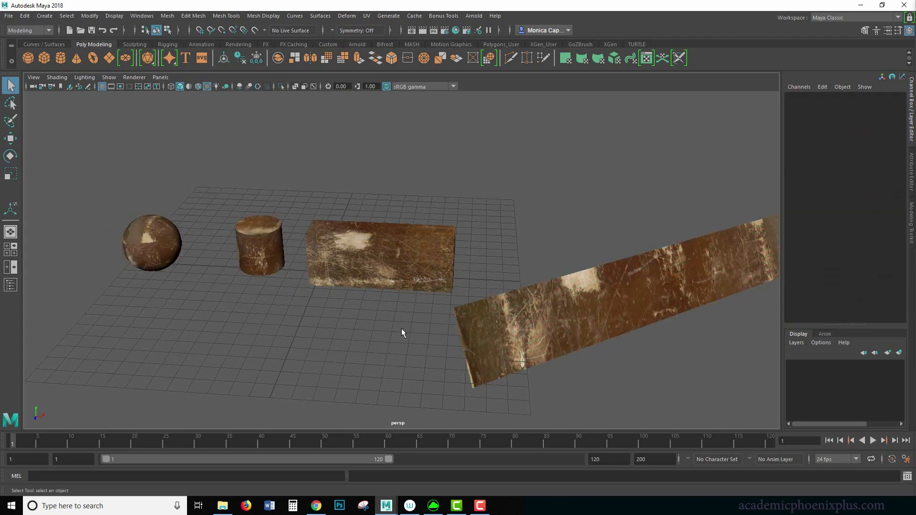